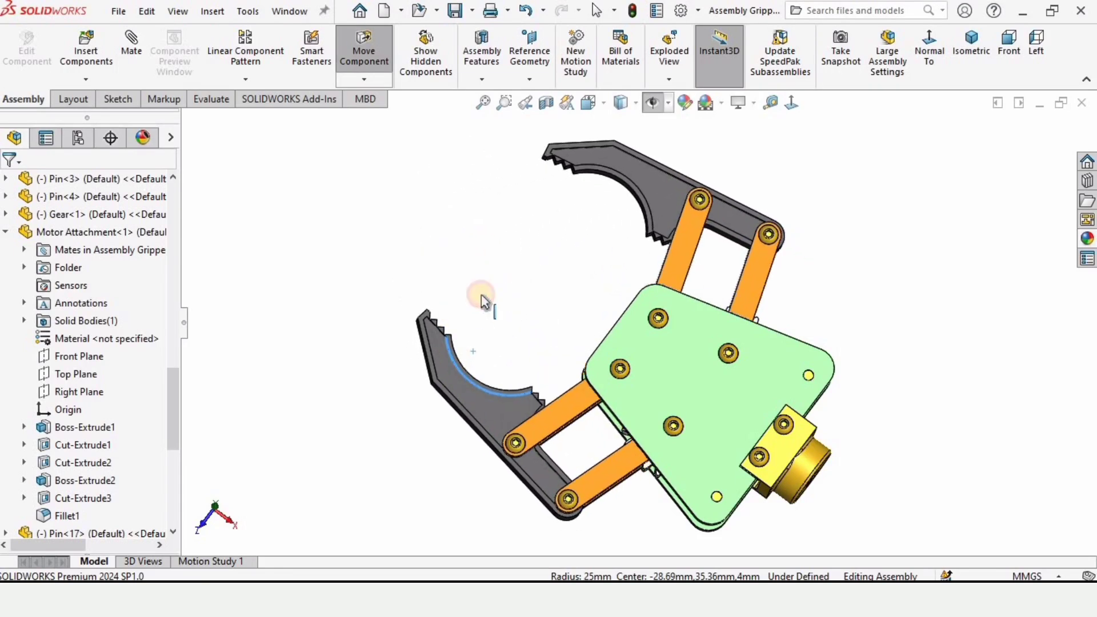
Finish moving the gripper jaws and orbit the assembly to view it edge-on.
{"action": "key", "text": "Escape"}
{"action": "mouse_move", "coordinate": [692, 269]}
{"action": "middle_mouse_down"}
{"action": "mouse_move", "coordinate": [539, 360]}
{"action": "mouse_move", "coordinate": [436, 318]}
{"action": "mouse_move", "coordinate": [502, 391]}
{"action": "mouse_move", "coordinate": [653, 354]}
{"action": "mouse_move", "coordinate": [749, 306]}
{"action": "mouse_move", "coordinate": [886, 196]}
{"action": "mouse_move", "coordinate": [627, 331]}
{"action": "mouse_move", "coordinate": [570, 200]}
{"action": "mouse_move", "coordinate": [686, 103]}
{"action": "middle_mouse_up"}
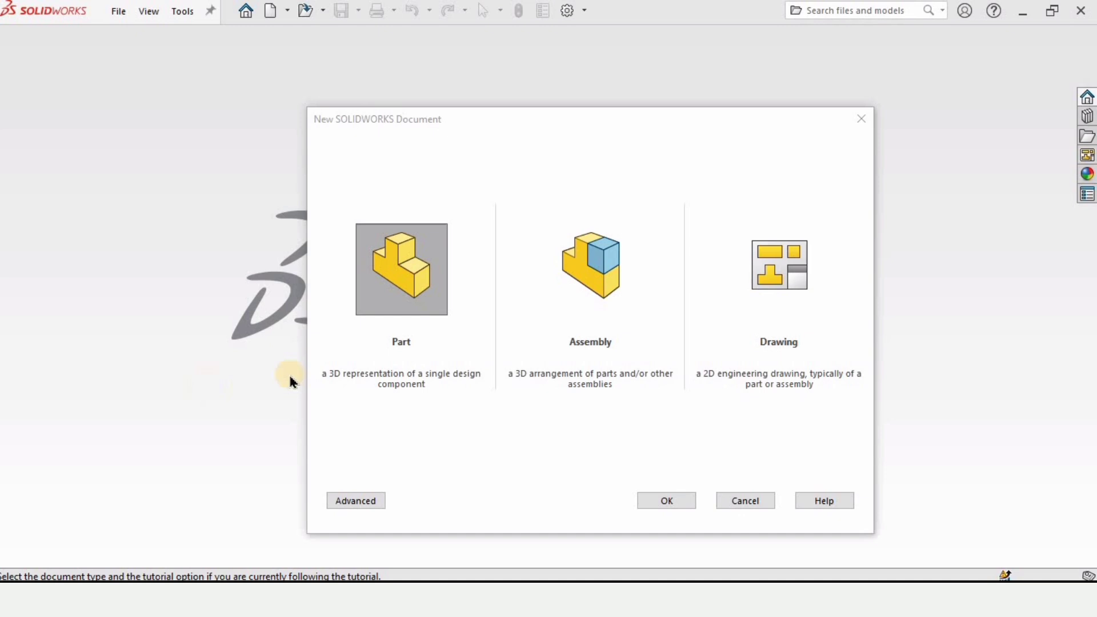
Create a new part with the Plain White scene and MMGS units.
{"action": "left_click", "coordinate": [425, 272]}
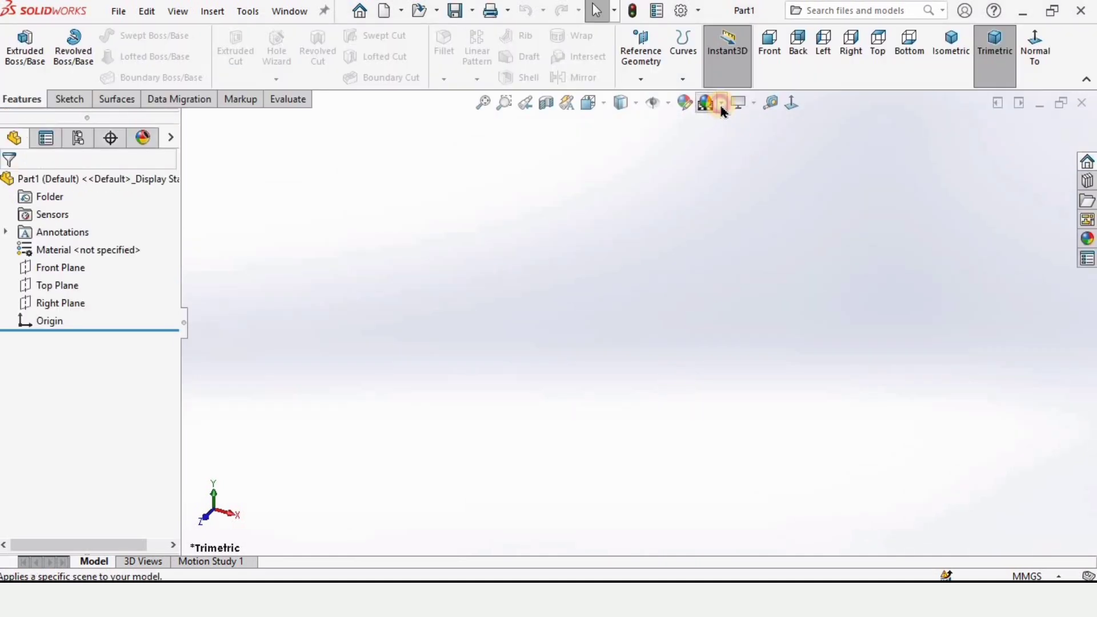
{"action": "left_click", "coordinate": [721, 107]}
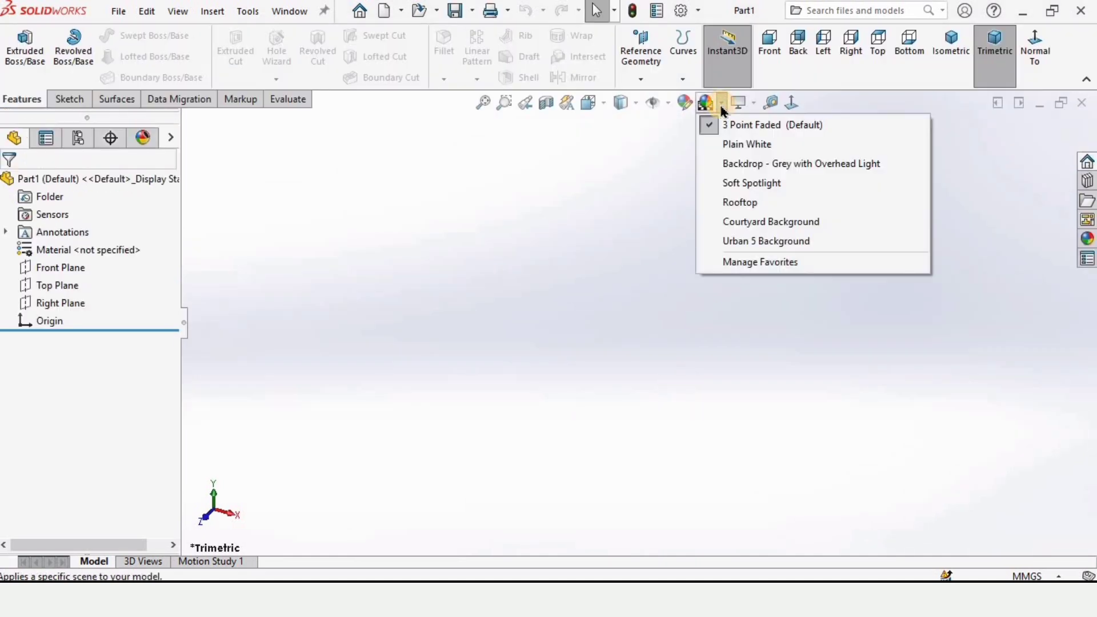
{"action": "left_click", "coordinate": [741, 147]}
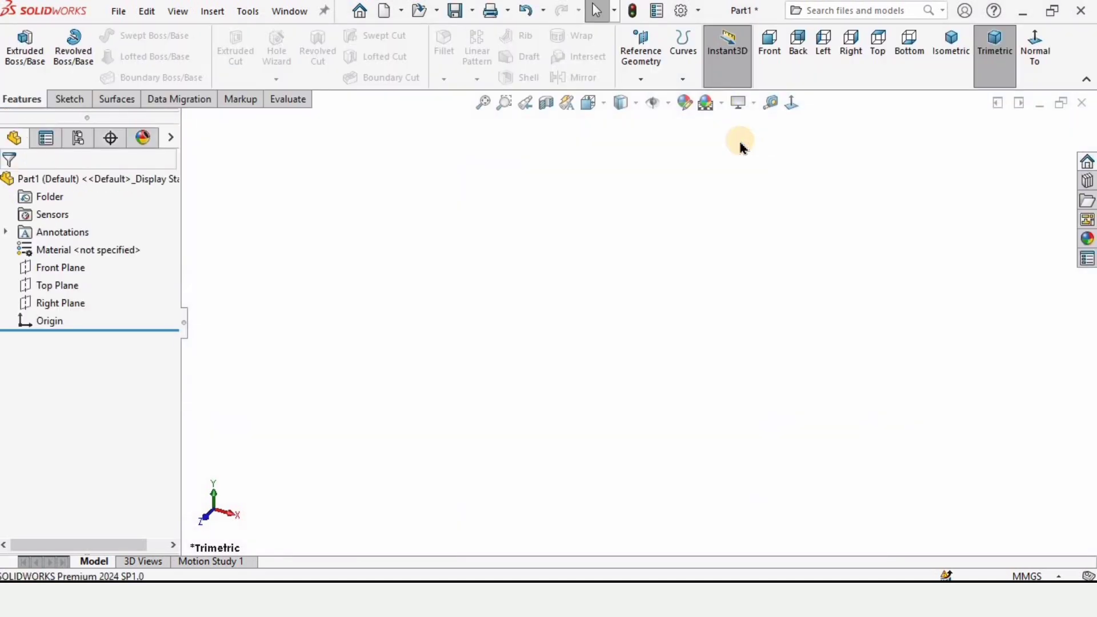
{"action": "left_click", "coordinate": [1059, 576]}
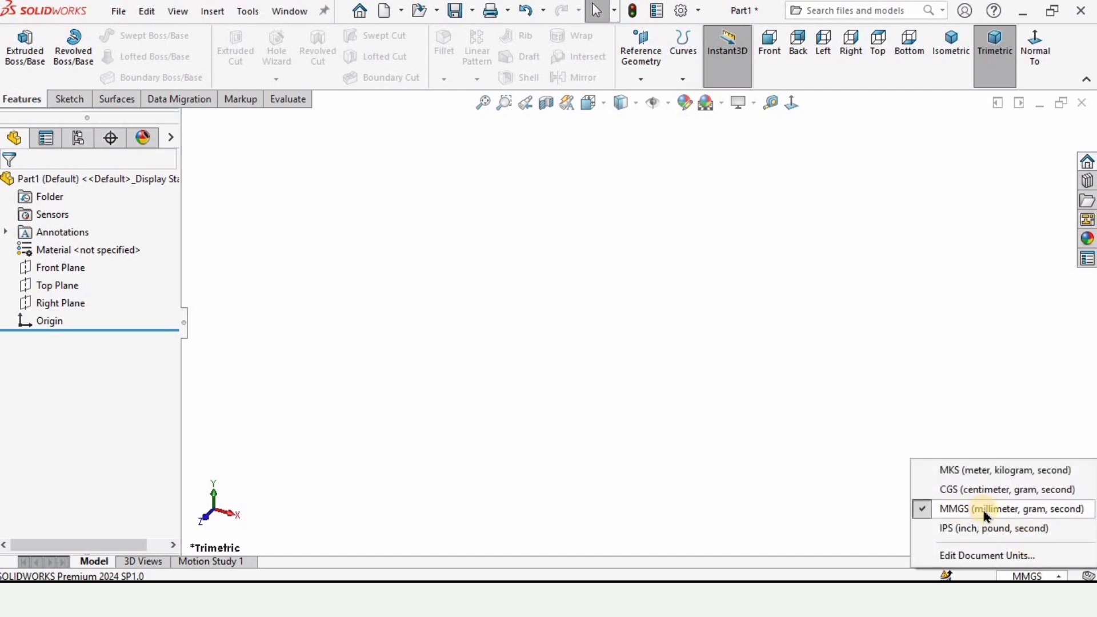
{"action": "left_click", "coordinate": [986, 514]}
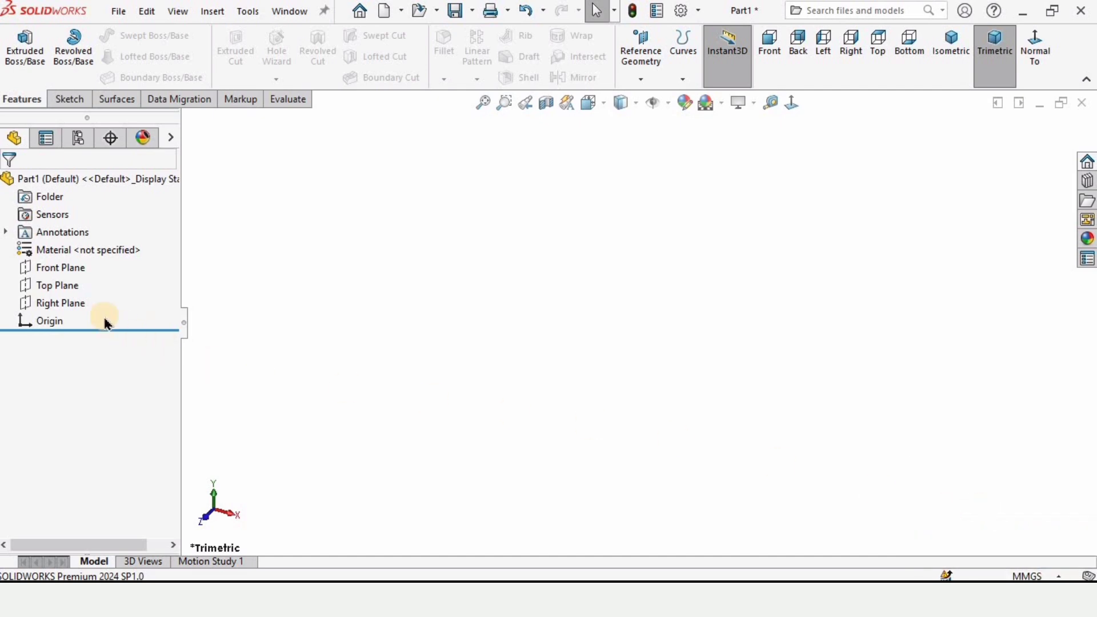
On the Top Plane, sketch connected lines: a vertical left edge, a sloping top edge, and a downward right edge.
{"action": "left_click", "coordinate": [58, 293]}
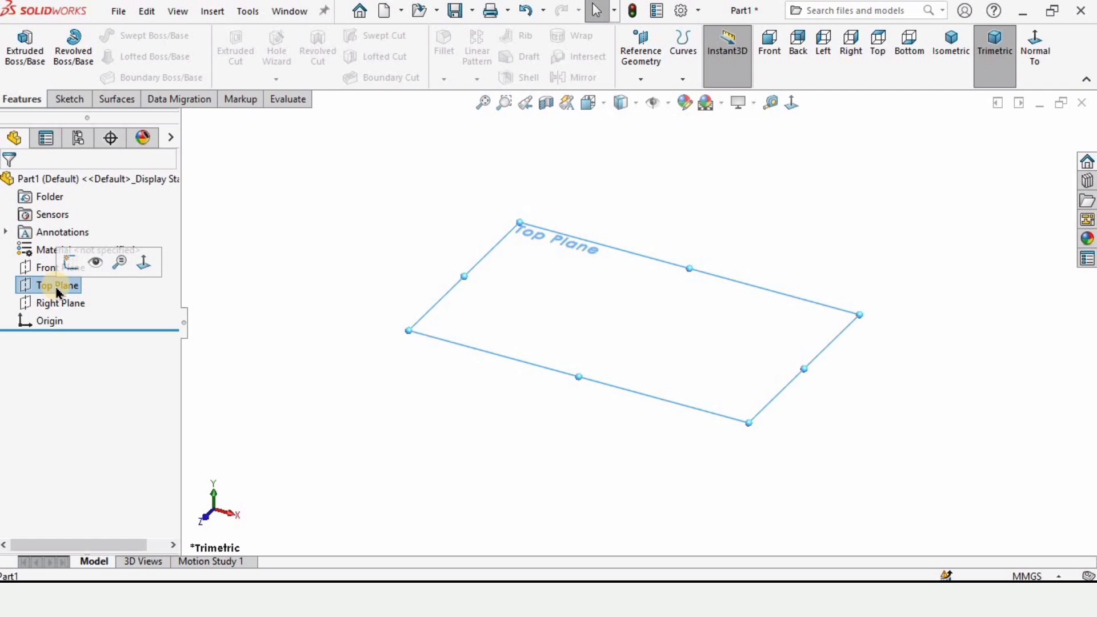
{"action": "left_click", "coordinate": [70, 263]}
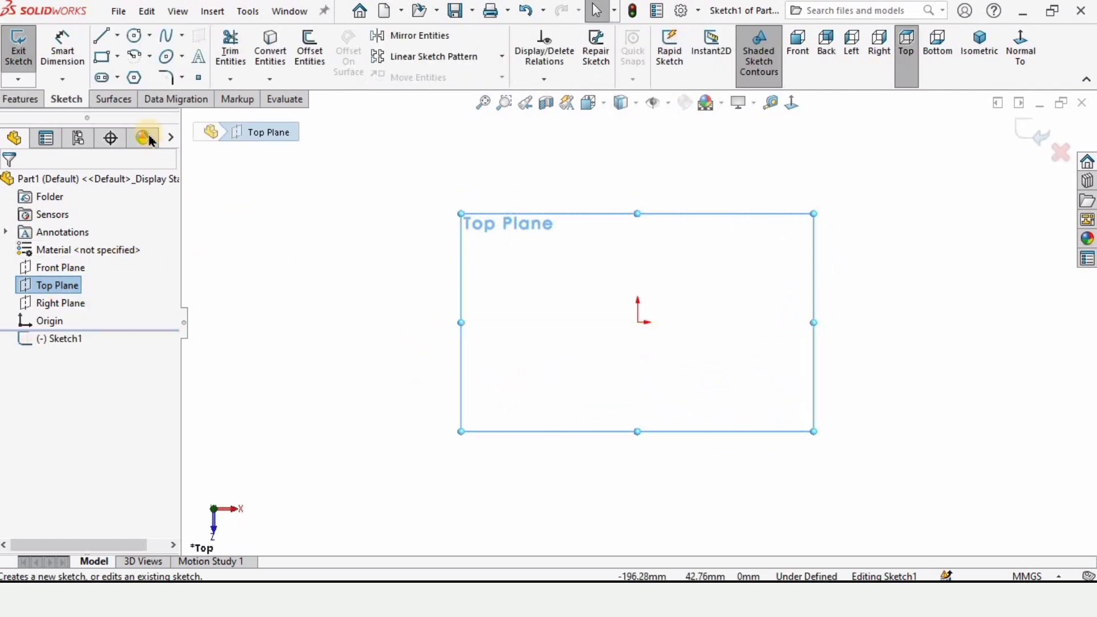
{"action": "left_click", "coordinate": [102, 40]}
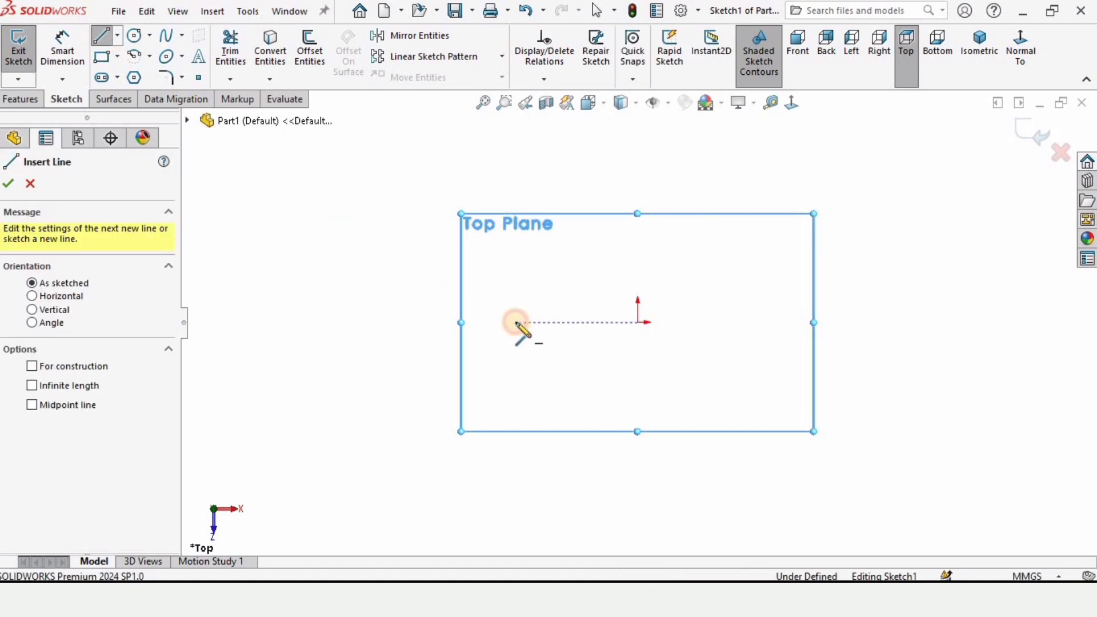
{"action": "left_click", "coordinate": [515, 323]}
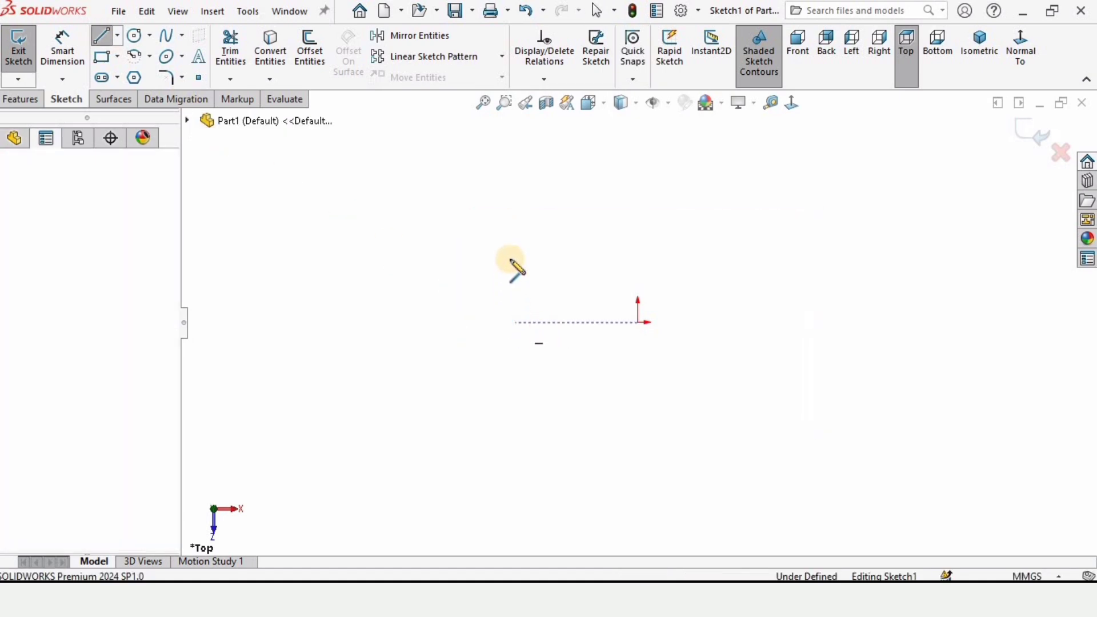
{"action": "left_click", "coordinate": [530, 230]}
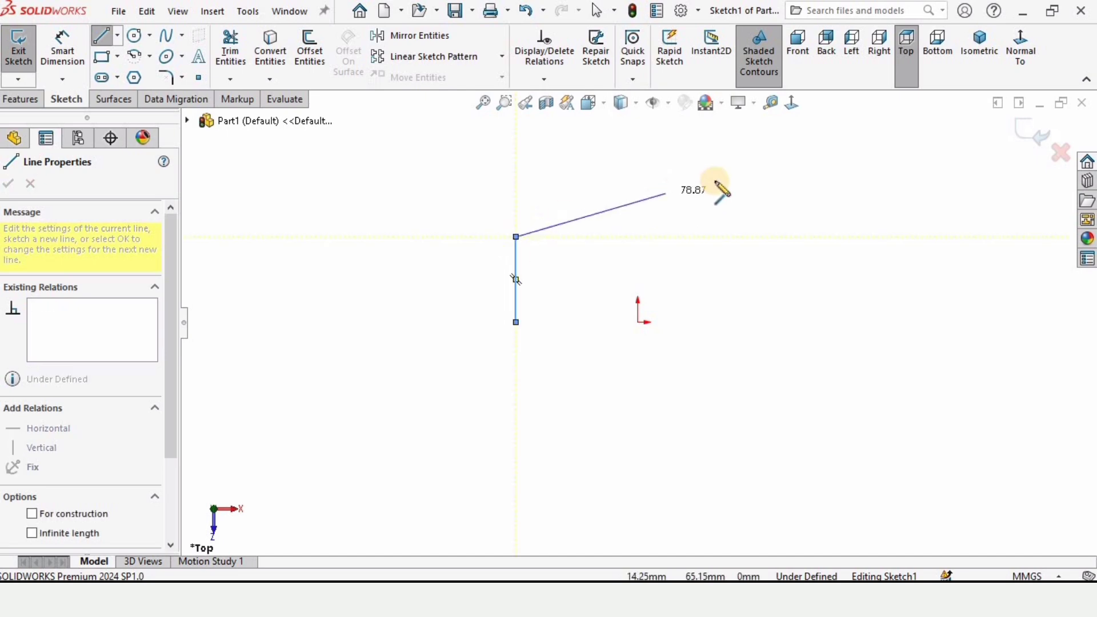
{"action": "left_click", "coordinate": [777, 175]}
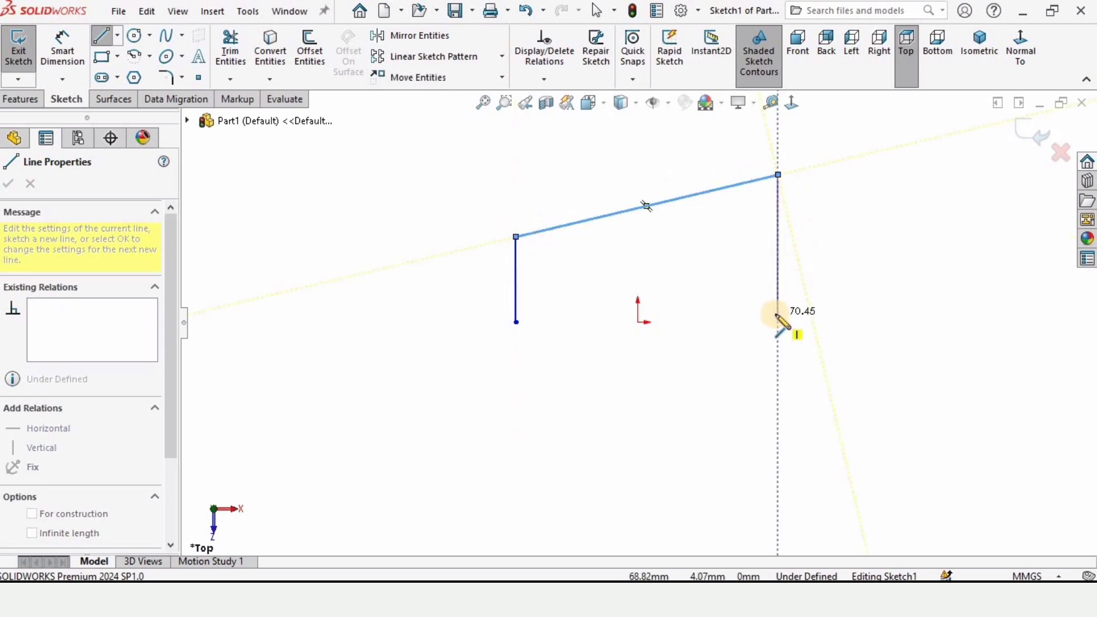
{"action": "left_click", "coordinate": [778, 290]}
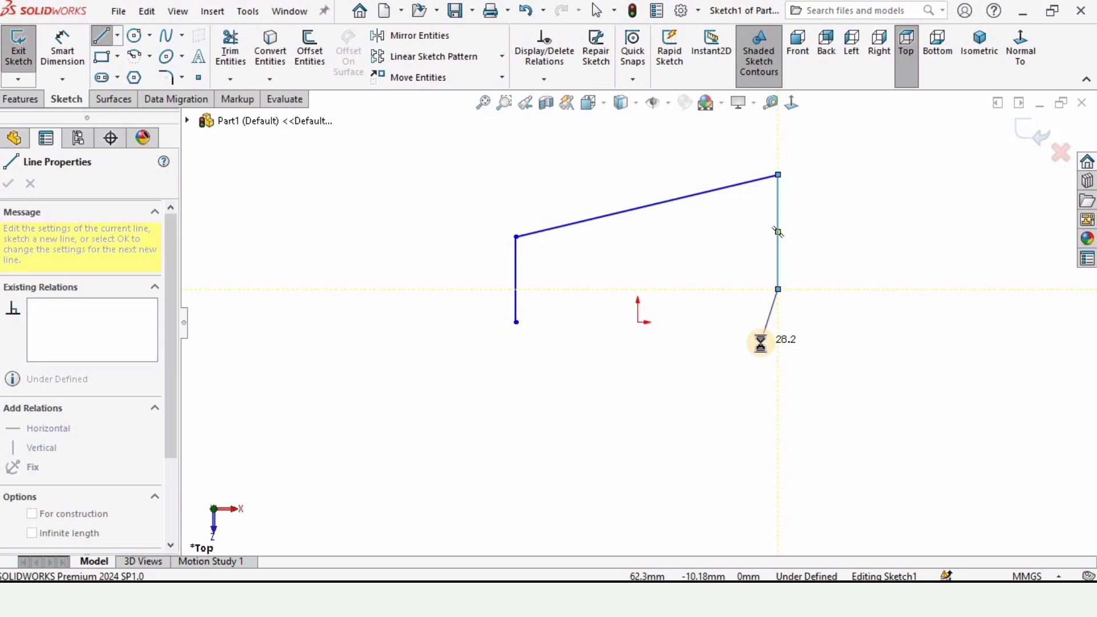
Draw a midpoint line from the origin to the left corner and join the right edge to it.
{"action": "key", "text": "Escape"}
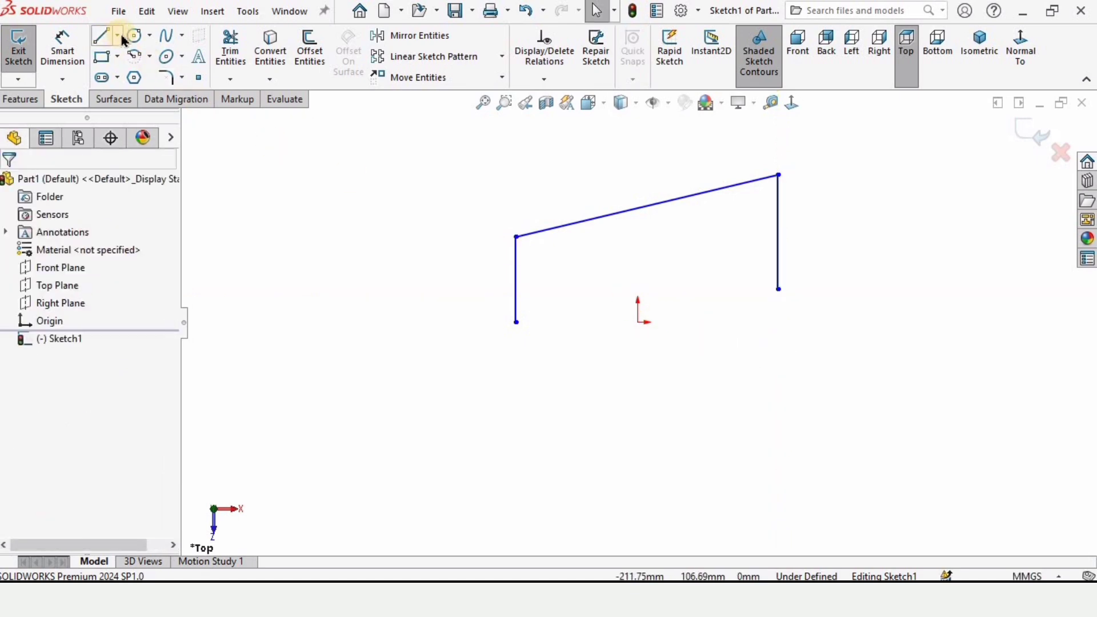
{"action": "left_click", "coordinate": [118, 36]}
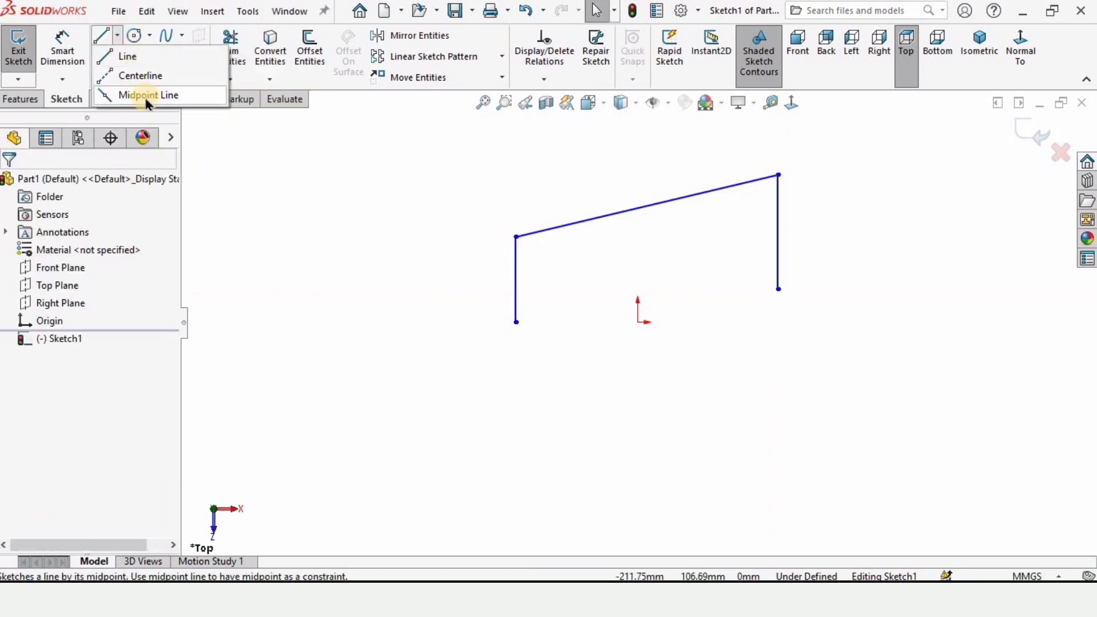
{"action": "left_click", "coordinate": [150, 95]}
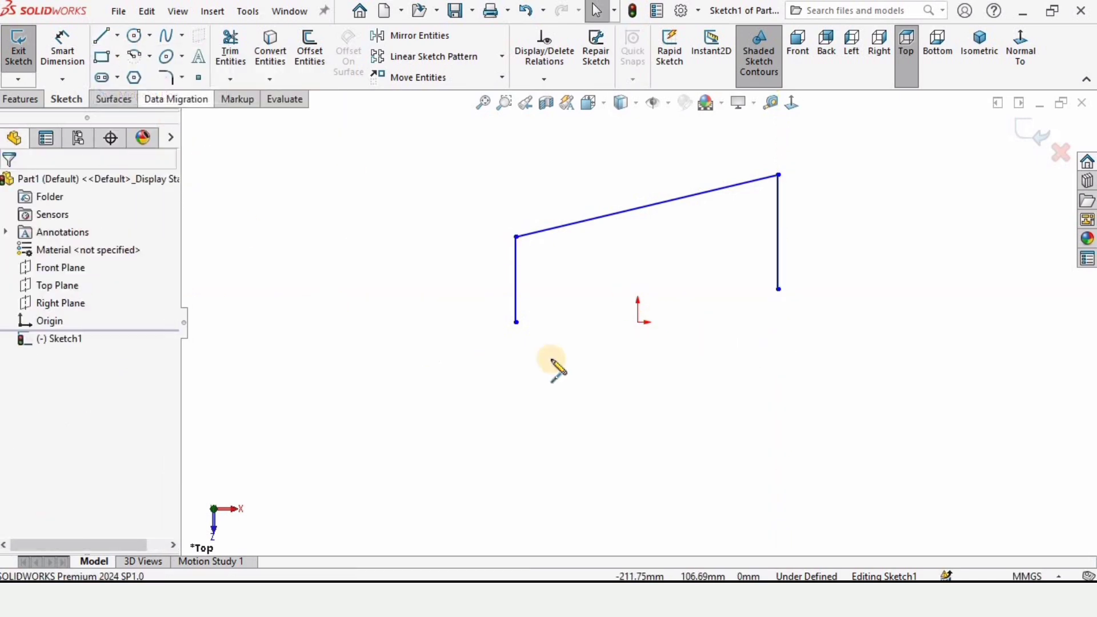
{"action": "left_click", "coordinate": [638, 321]}
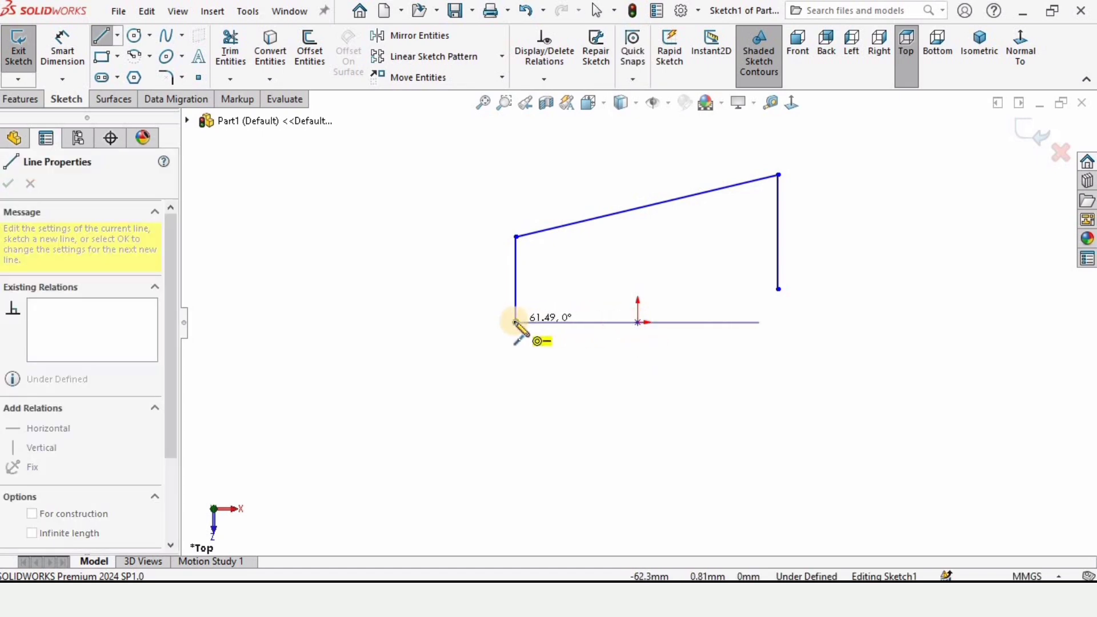
{"action": "left_click", "coordinate": [516, 323]}
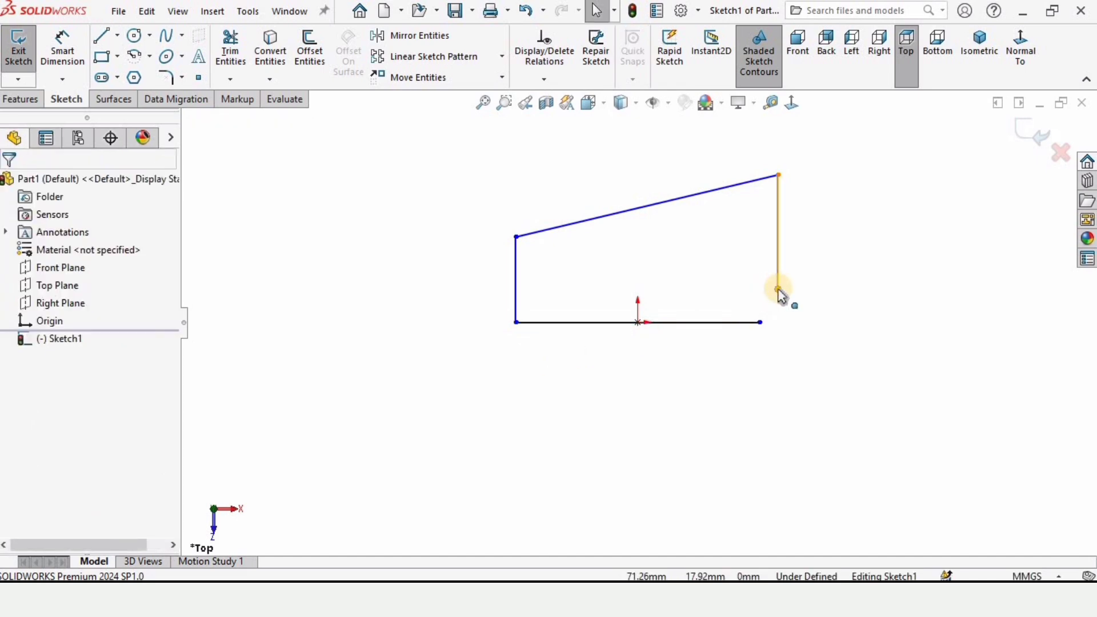
{"action": "left_click_drag", "start_coordinate": [777, 291], "coordinate": [759, 322]}
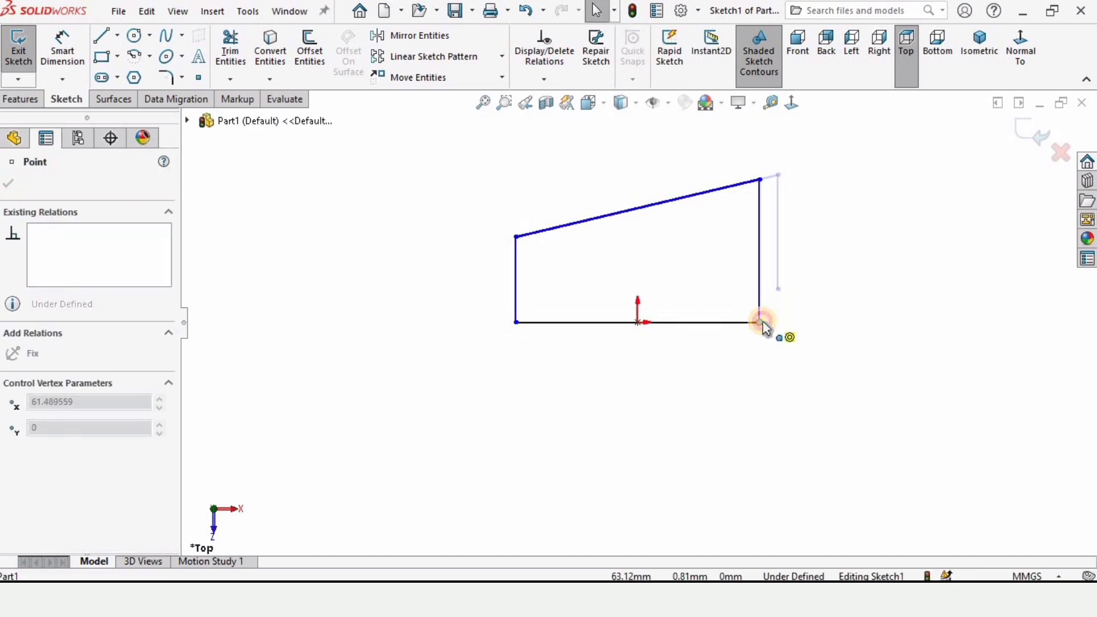
Dimension the left edge at 22.5 mm and the right edge at 43.94 mm.
{"action": "left_click", "coordinate": [64, 50]}
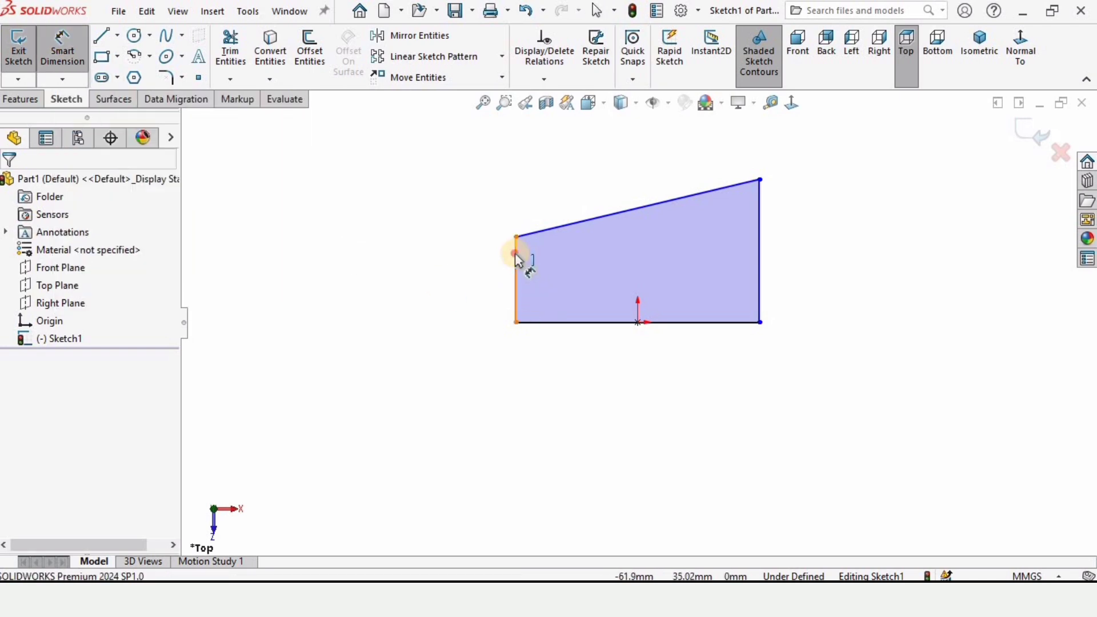
{"action": "left_click", "coordinate": [515, 275]}
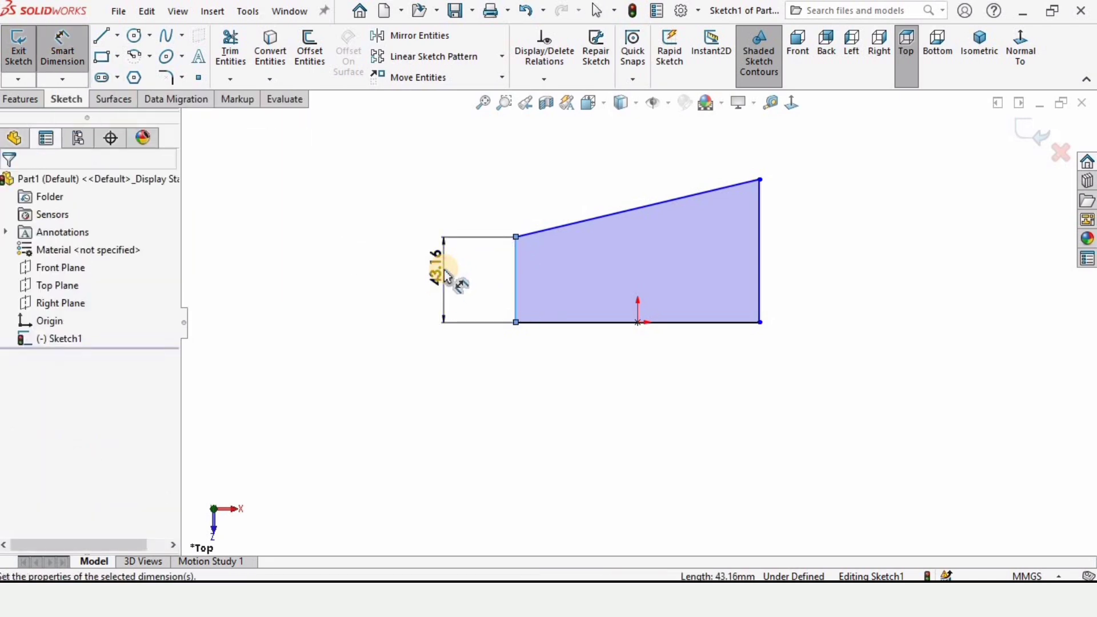
{"action": "left_click", "coordinate": [447, 268]}
{"action": "type", "text": "22.5"}
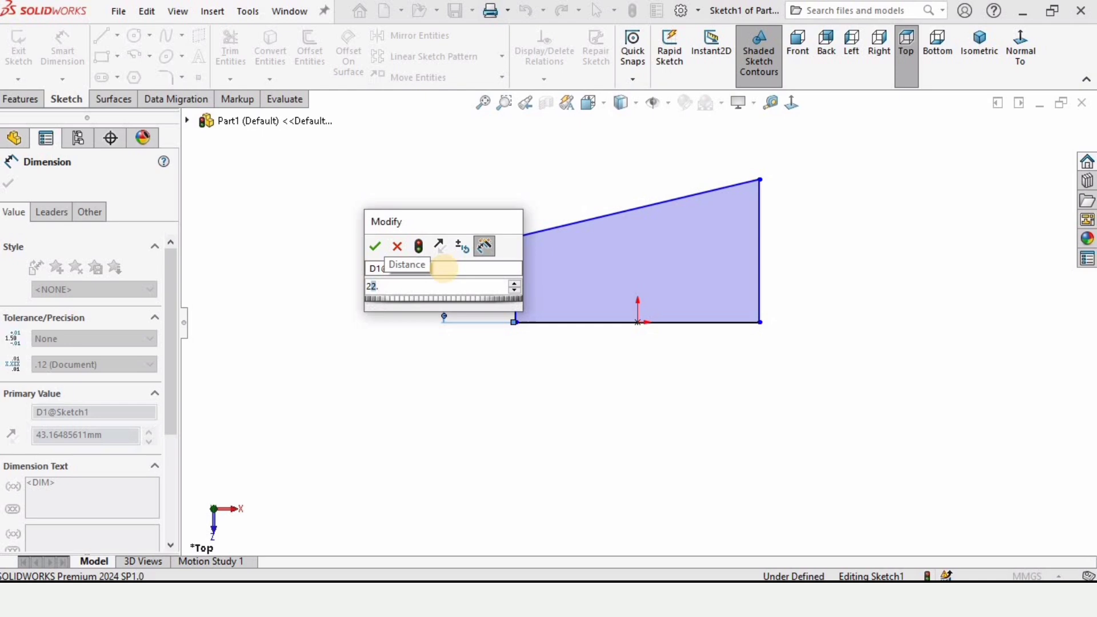
{"action": "key", "text": "Return"}
{"action": "left_click", "coordinate": [991, 242]}
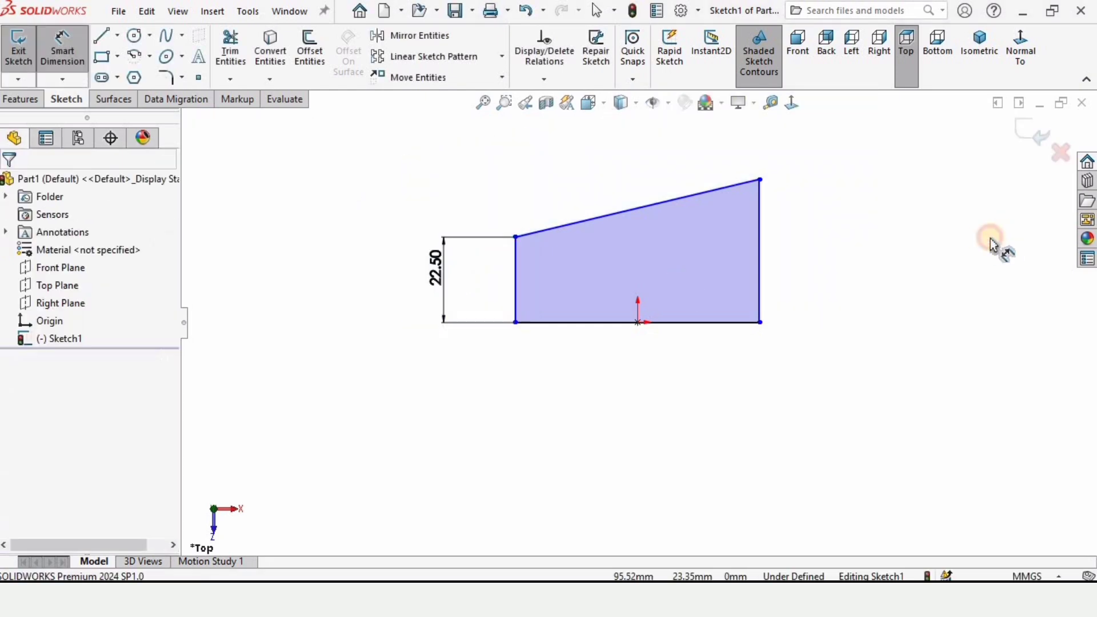
{"action": "left_click", "coordinate": [822, 222]}
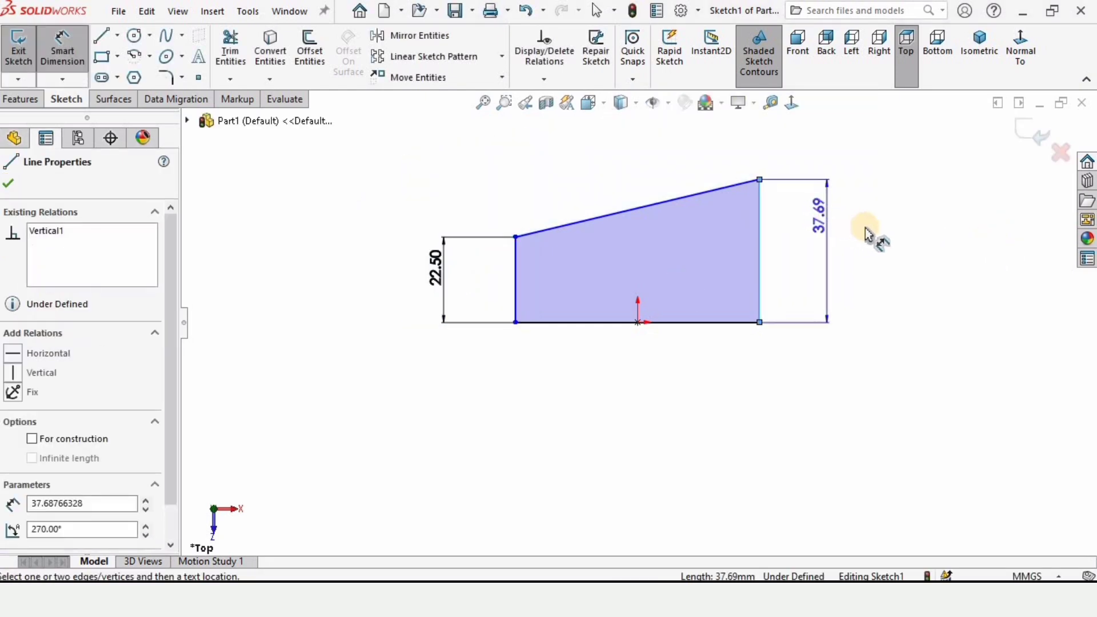
{"action": "left_click", "coordinate": [848, 229]}
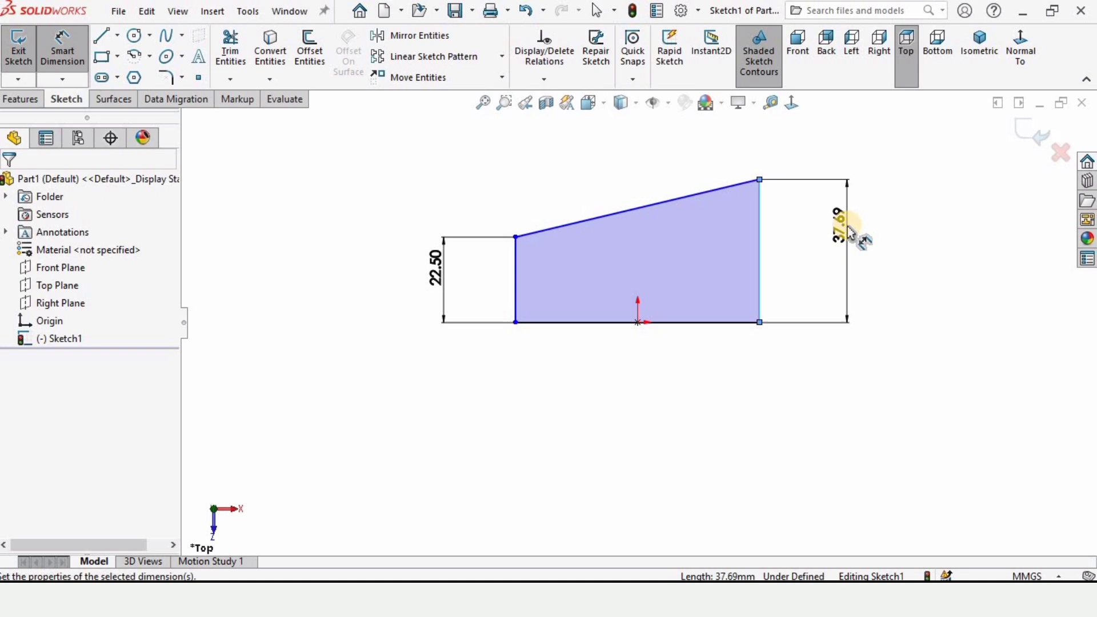
{"action": "type", "text": "43.94"}
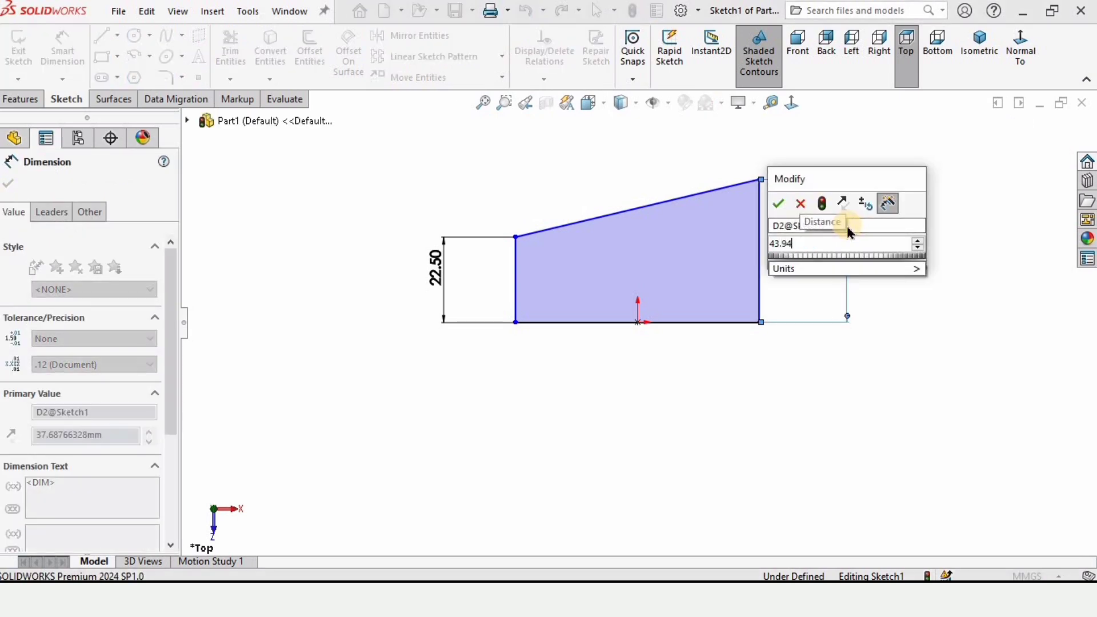
{"action": "key", "text": "Return"}
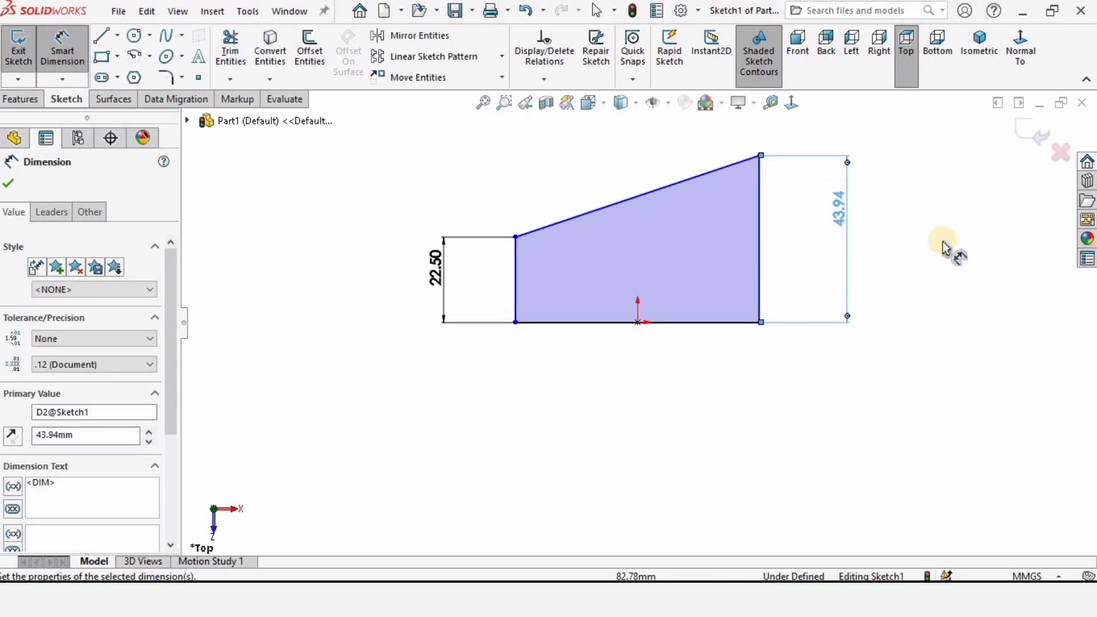
{"action": "left_click", "coordinate": [950, 245]}
Dimension the bottom edge to 80 mm.
{"action": "left_click", "coordinate": [666, 324]}
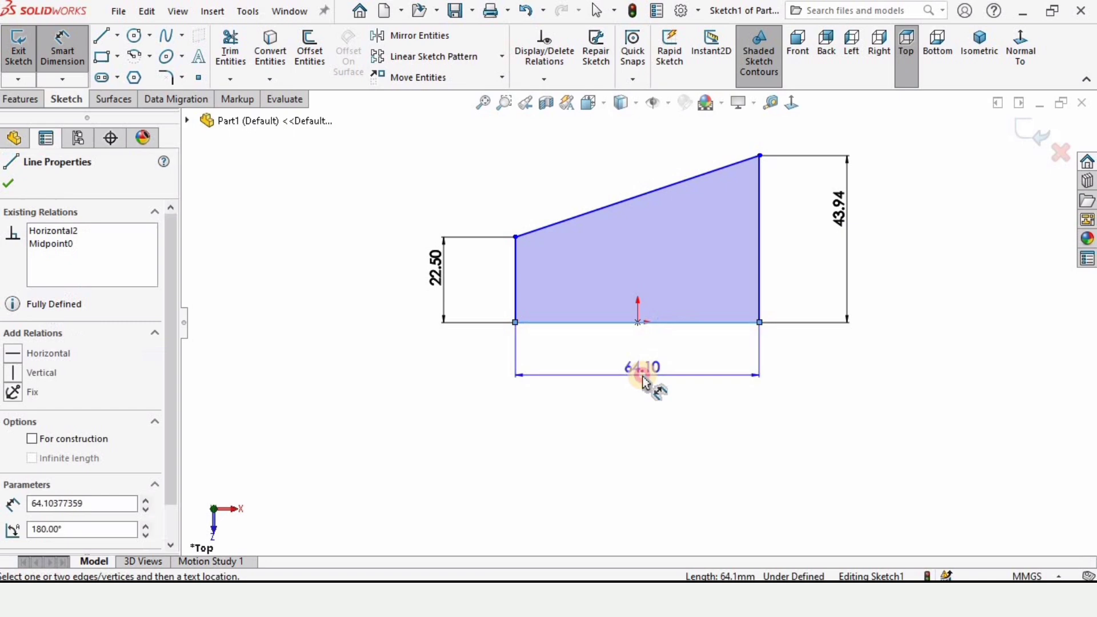
{"action": "left_click", "coordinate": [643, 382]}
{"action": "type", "text": "80"}
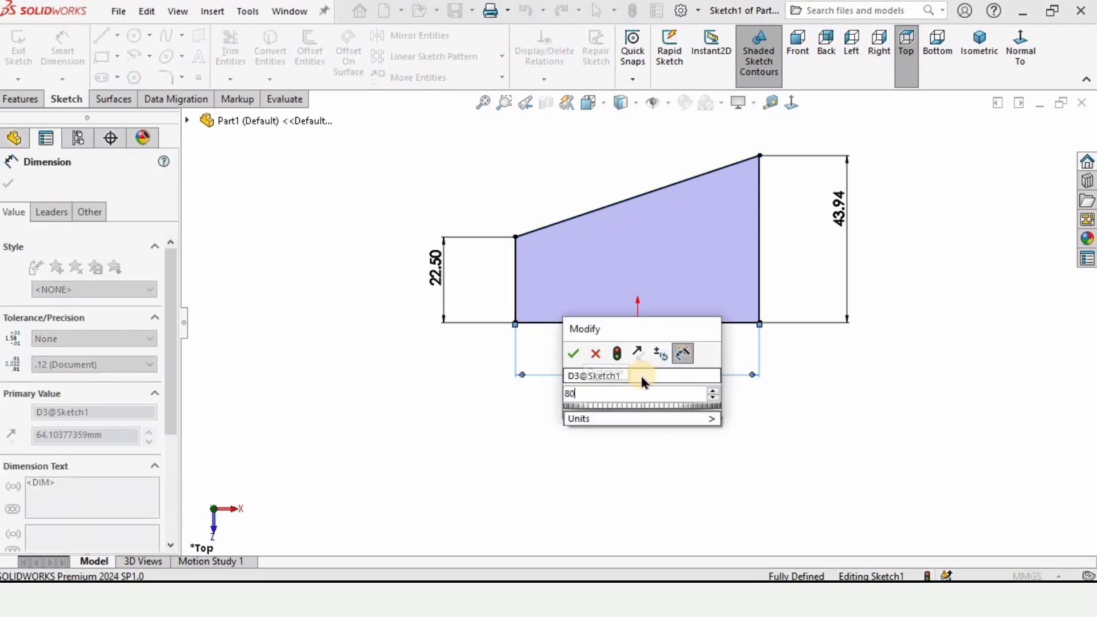
{"action": "key", "text": "Return"}
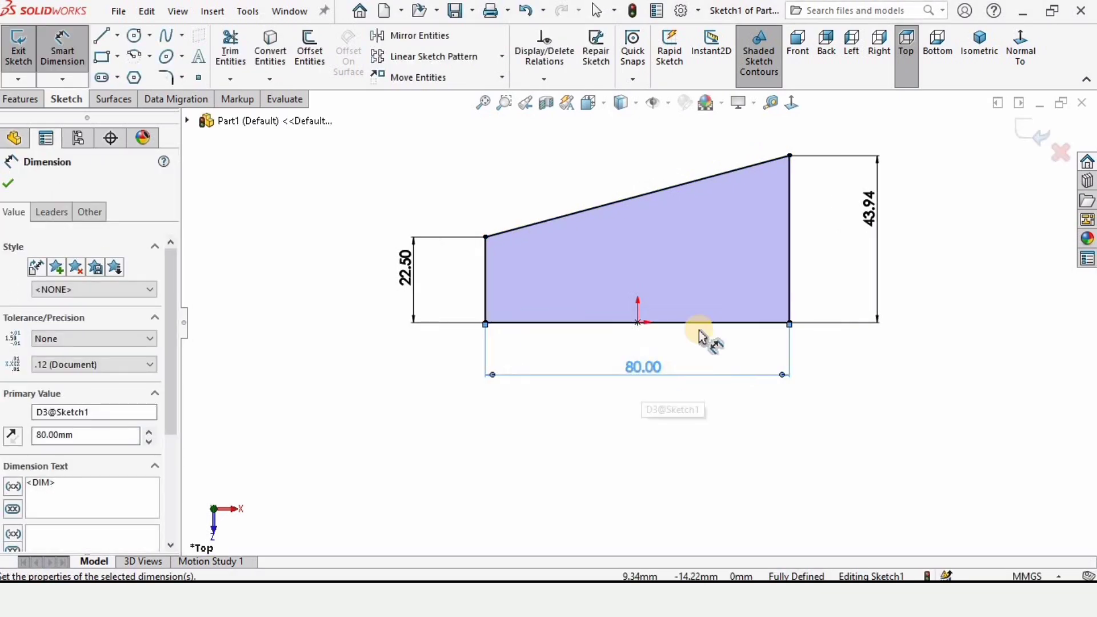
Add 8 mm sketch fillets to the top-right and top-left corners.
{"action": "left_click", "coordinate": [165, 78]}
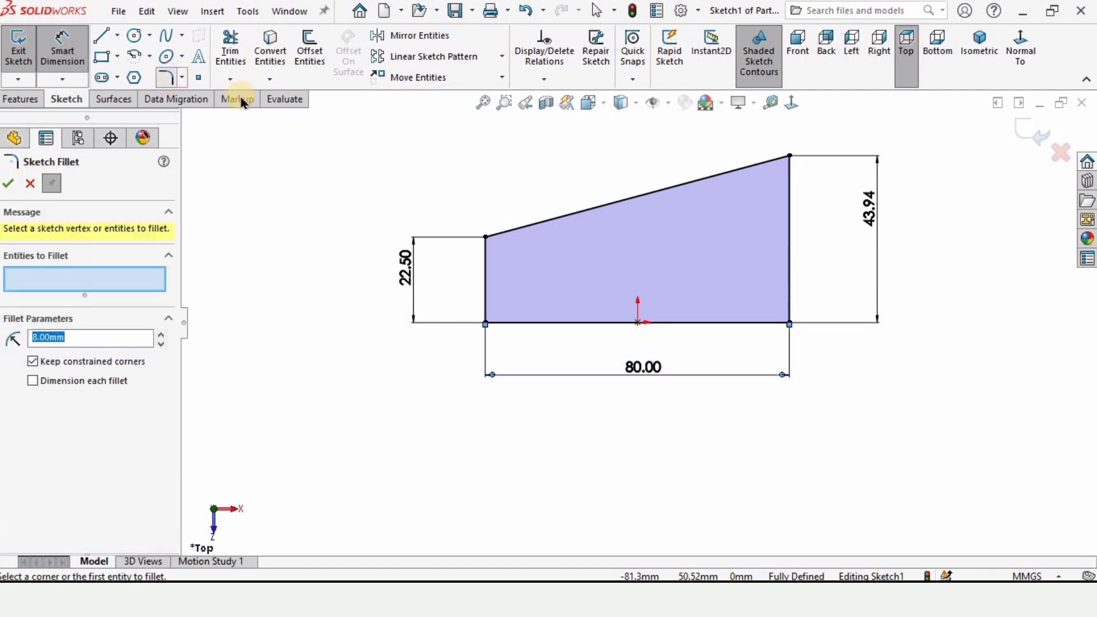
{"action": "left_click", "coordinate": [790, 158]}
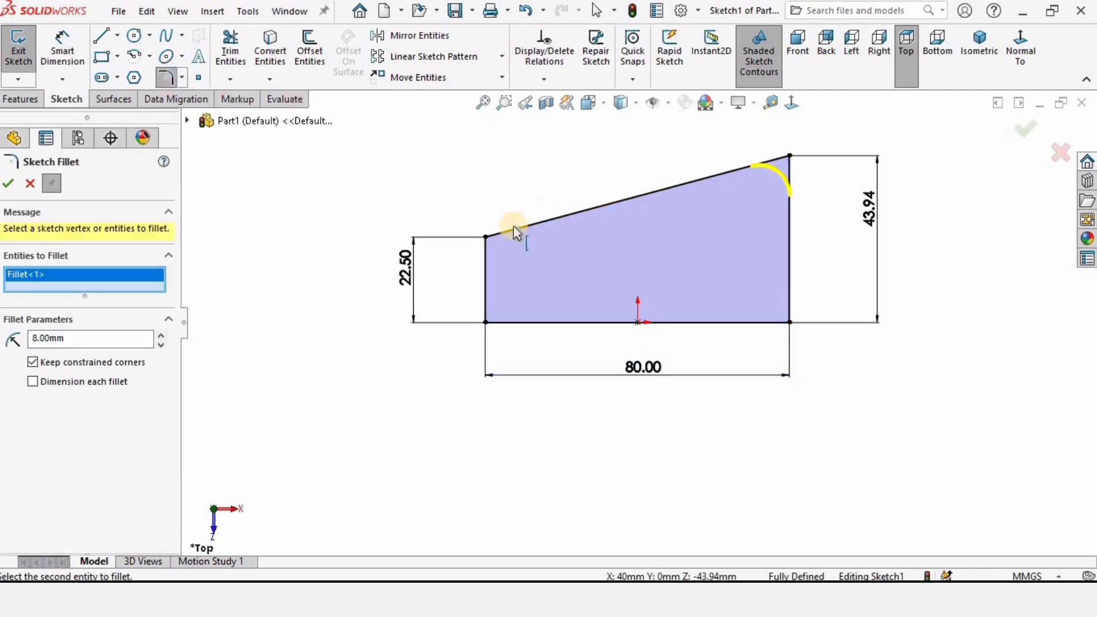
{"action": "left_click", "coordinate": [487, 238]}
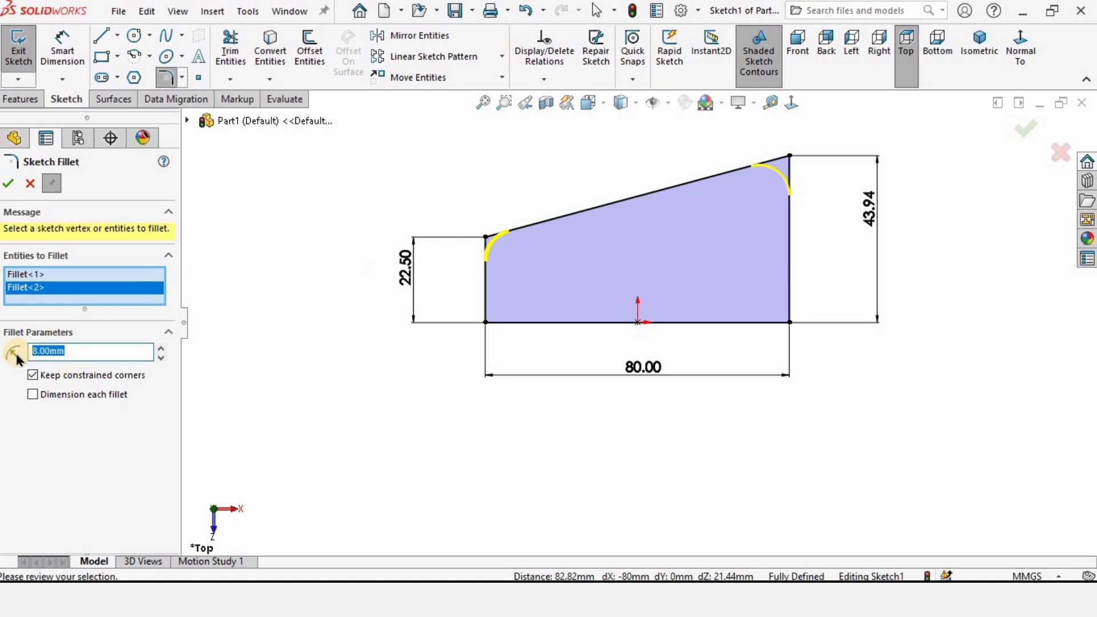
{"action": "left_click", "coordinate": [9, 184]}
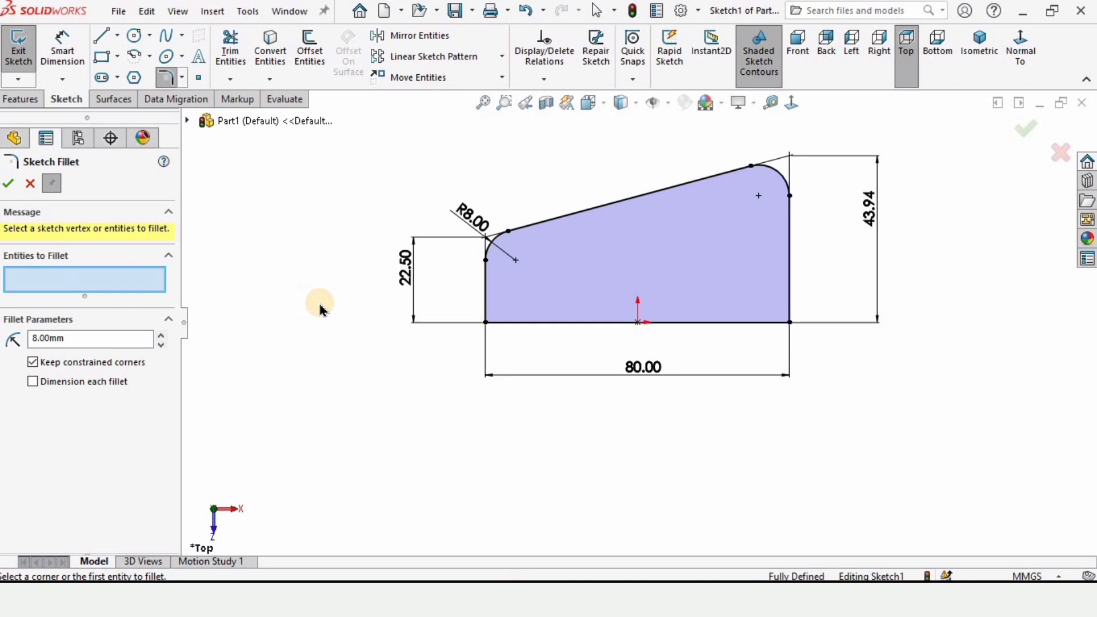
{"action": "left_click", "coordinate": [30, 184]}
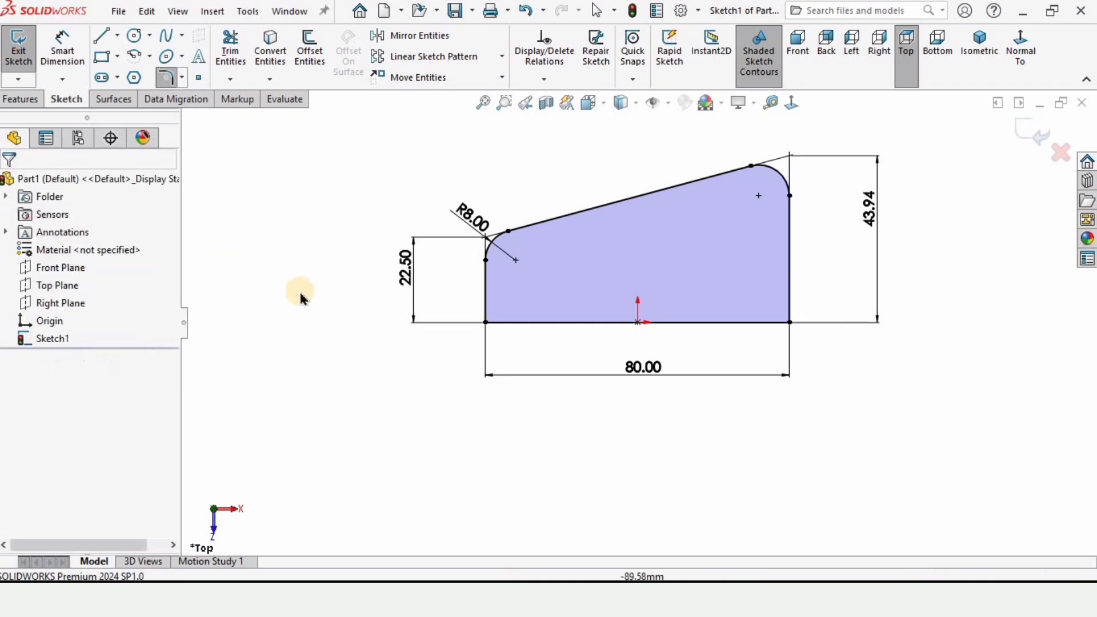
Convert the bottom line into construction geometry.
{"action": "key", "text": "f"}
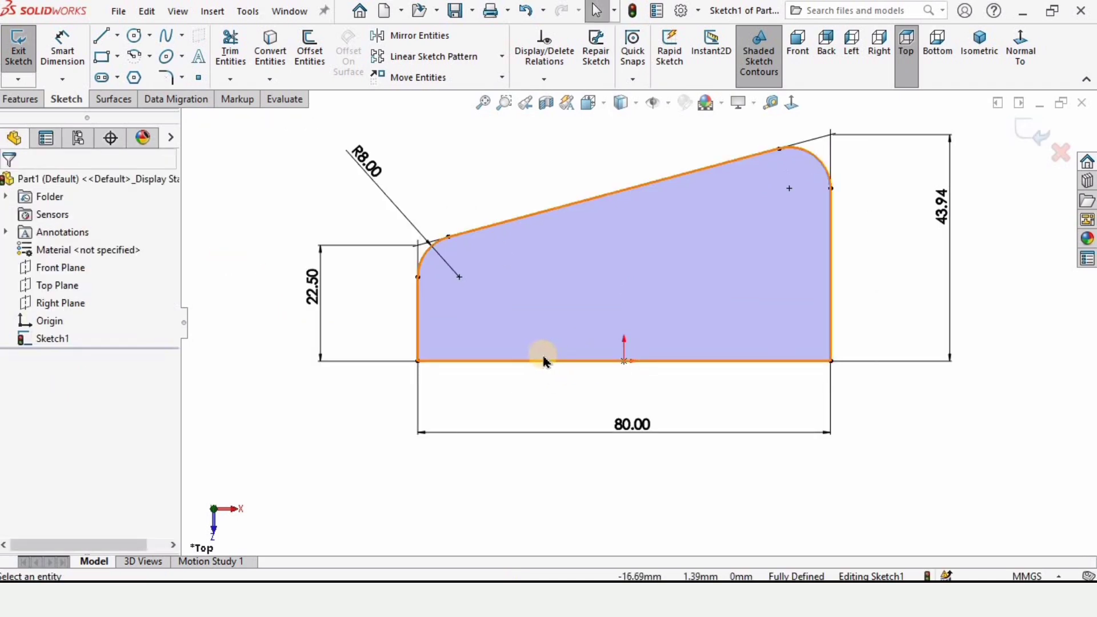
{"action": "left_click", "coordinate": [544, 360]}
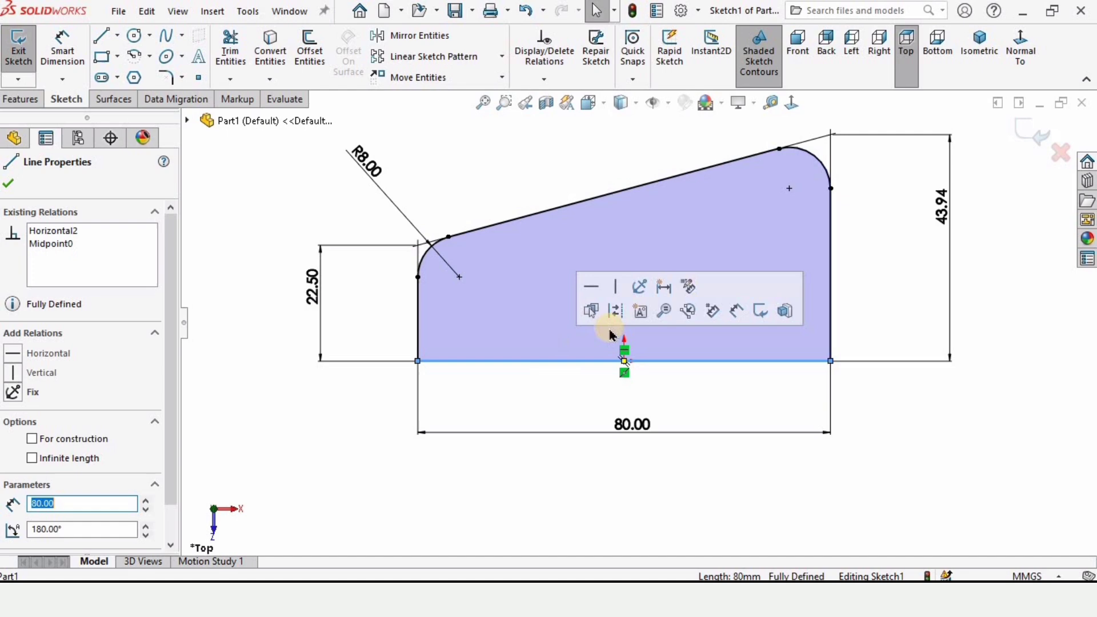
{"action": "left_click", "coordinate": [615, 312]}
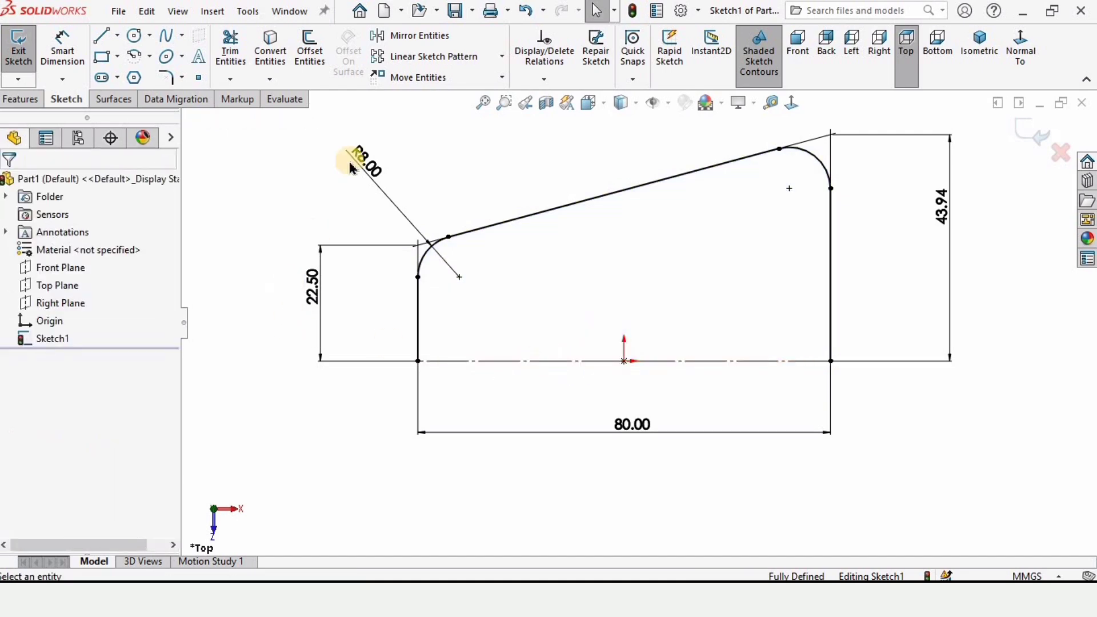
Mirror the left edge, both fillet arcs, top edge and right edge about the bottom centreline.
{"action": "left_click", "coordinate": [425, 36]}
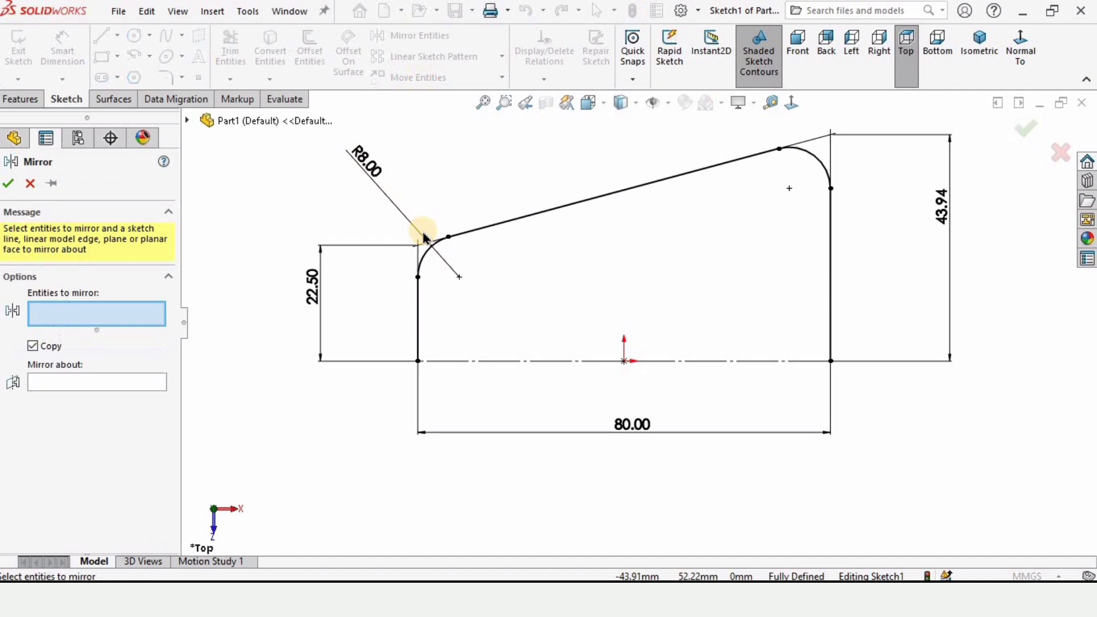
{"action": "left_click", "coordinate": [417, 311]}
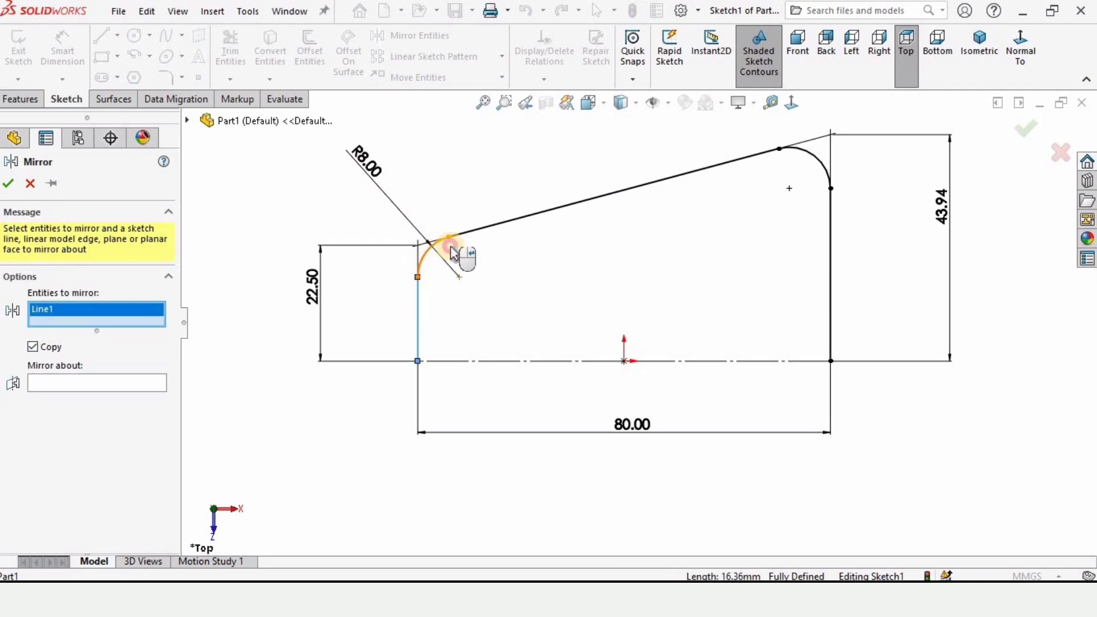
{"action": "left_click", "coordinate": [437, 241]}
{"action": "left_click", "coordinate": [548, 209]}
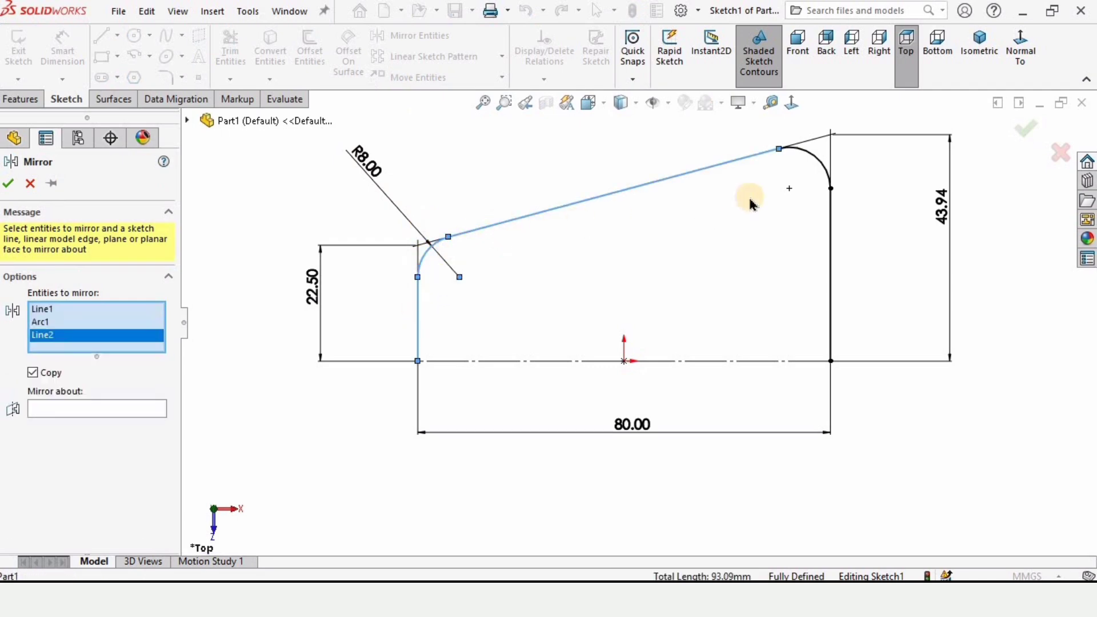
{"action": "left_click", "coordinate": [811, 162]}
{"action": "left_click", "coordinate": [831, 214]}
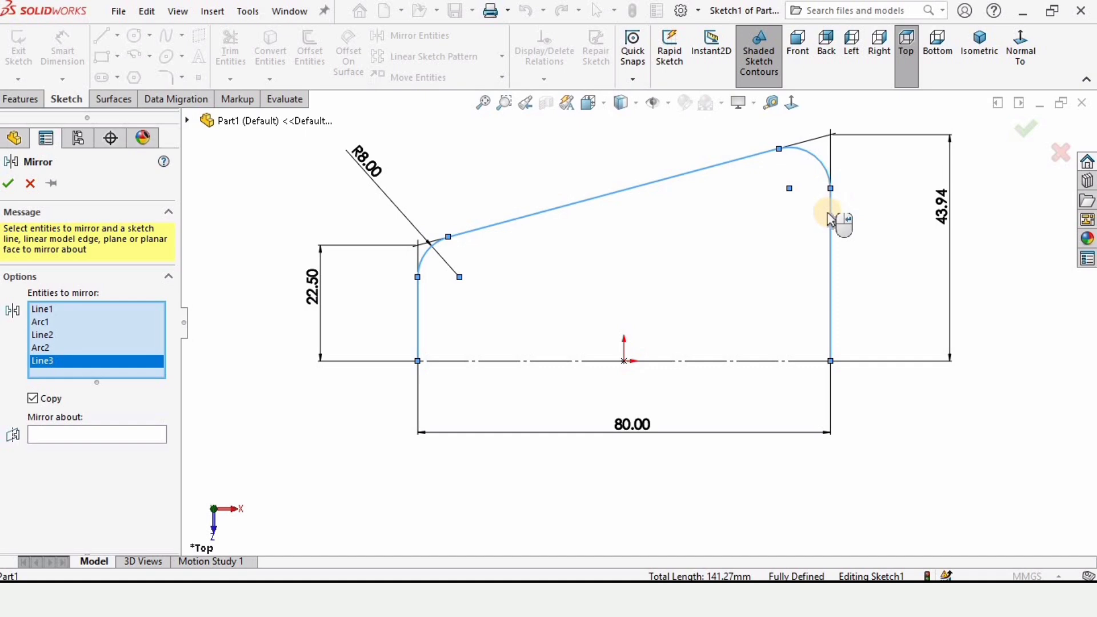
{"action": "left_click", "coordinate": [92, 434]}
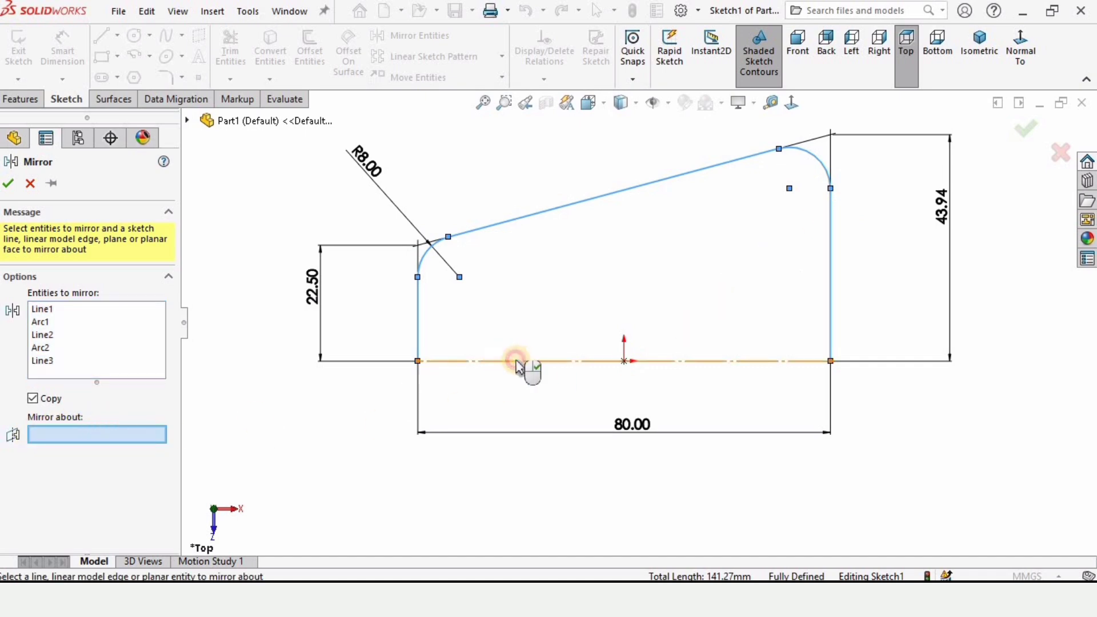
{"action": "left_click", "coordinate": [517, 361]}
{"action": "scroll", "coordinate": [456, 399], "scroll_direction": "up", "scroll_amount": 2}
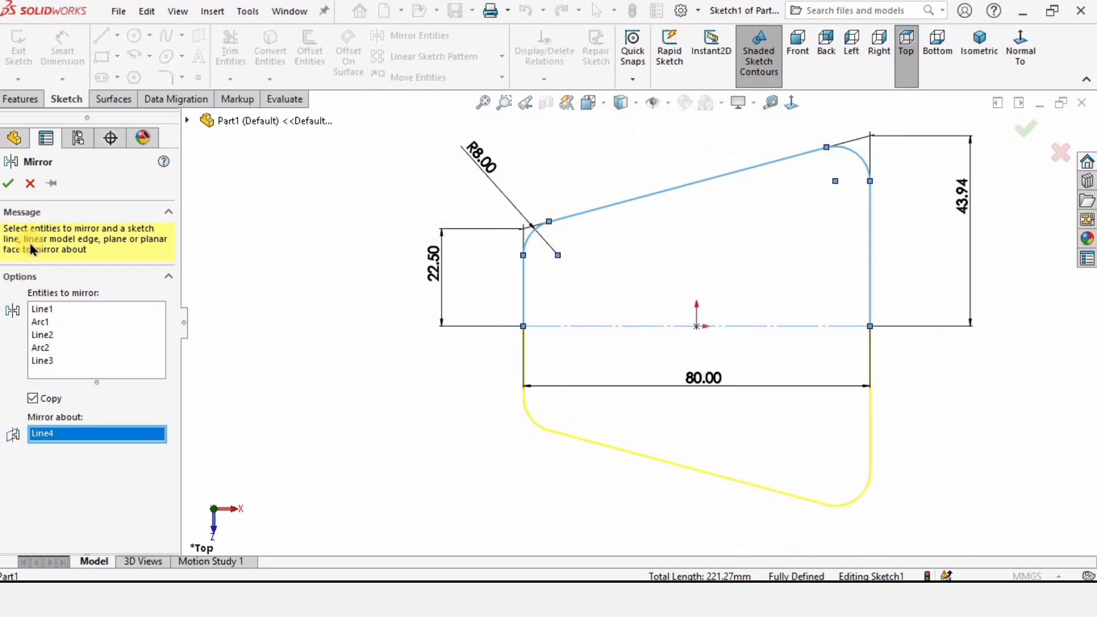
{"action": "key", "text": "Return"}
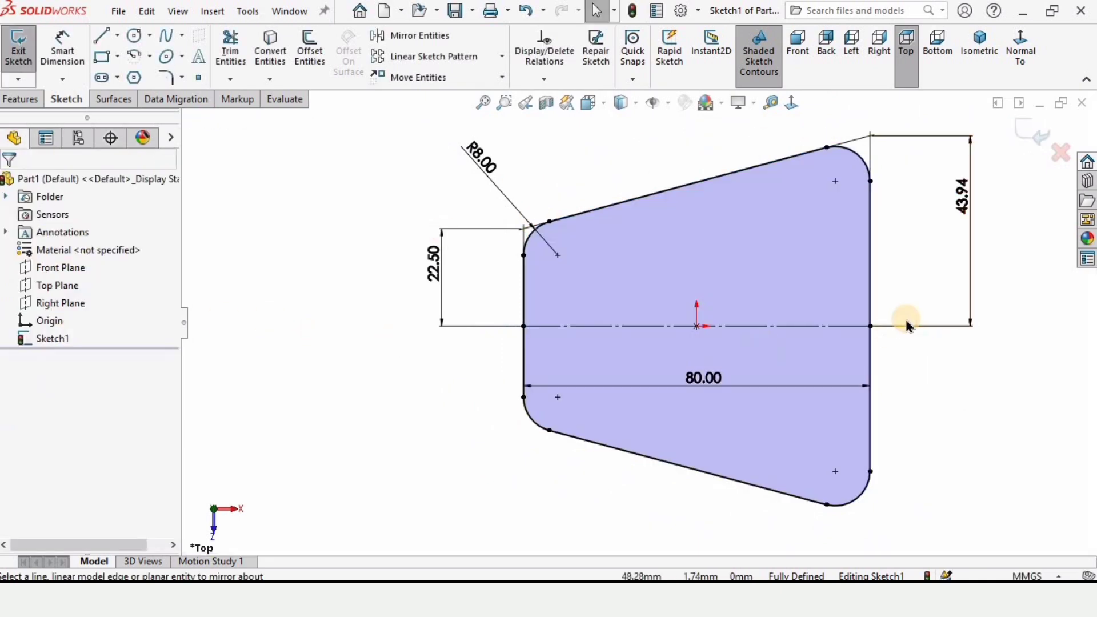
{"action": "key", "text": "f"}
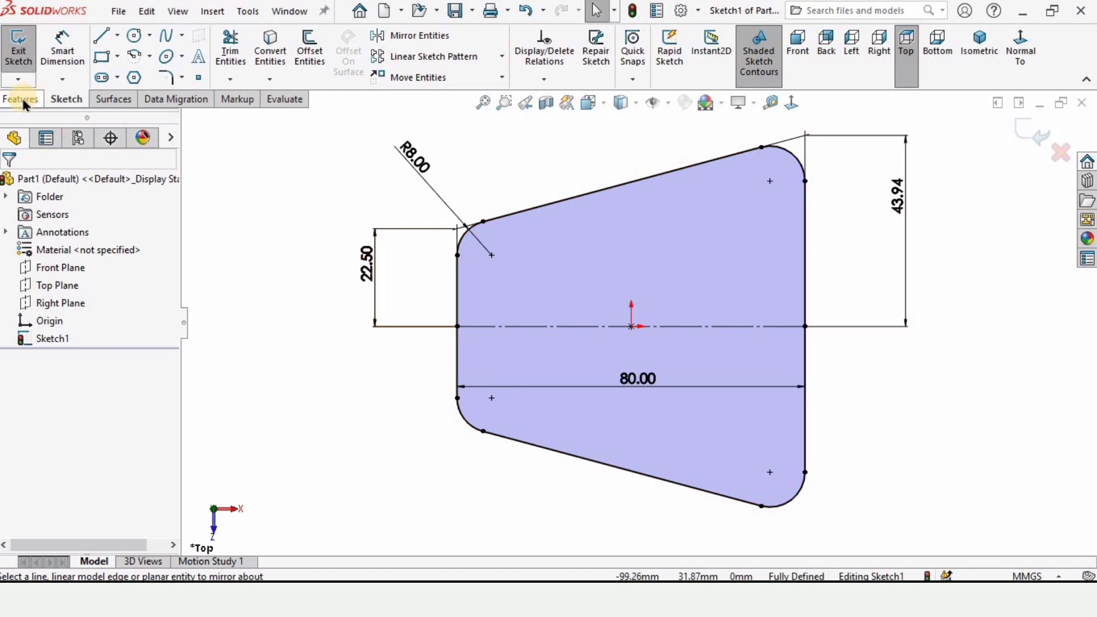
Extrude the sketch 3 mm using Mid Plane to create Boss-Extrude1.
{"action": "left_click", "coordinate": [22, 99]}
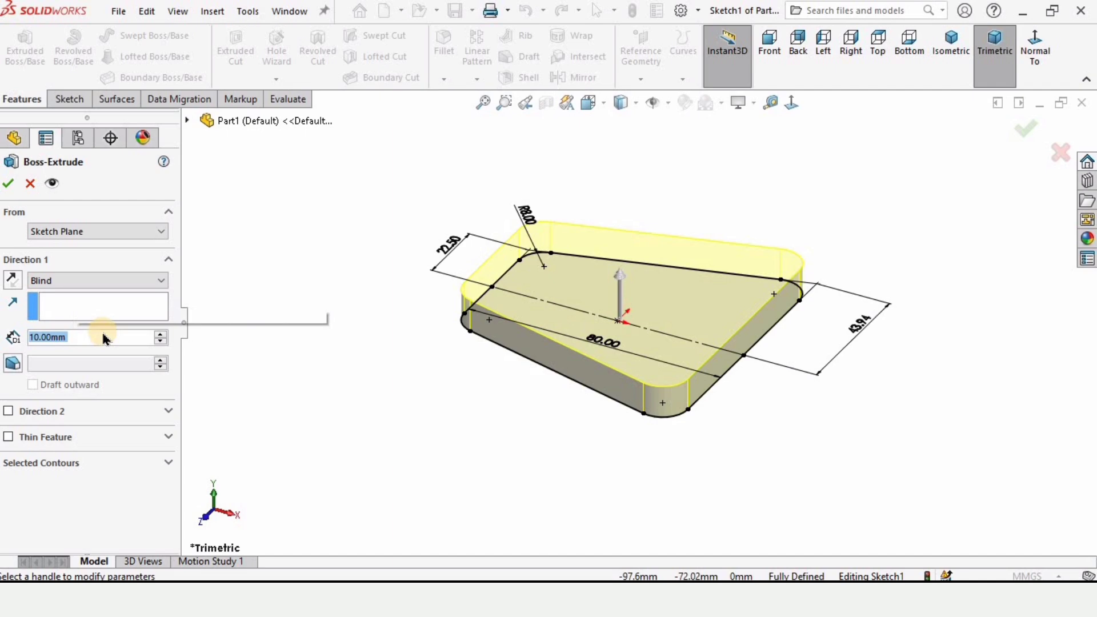
{"action": "type", "text": "3"}
{"action": "key", "text": "Return"}
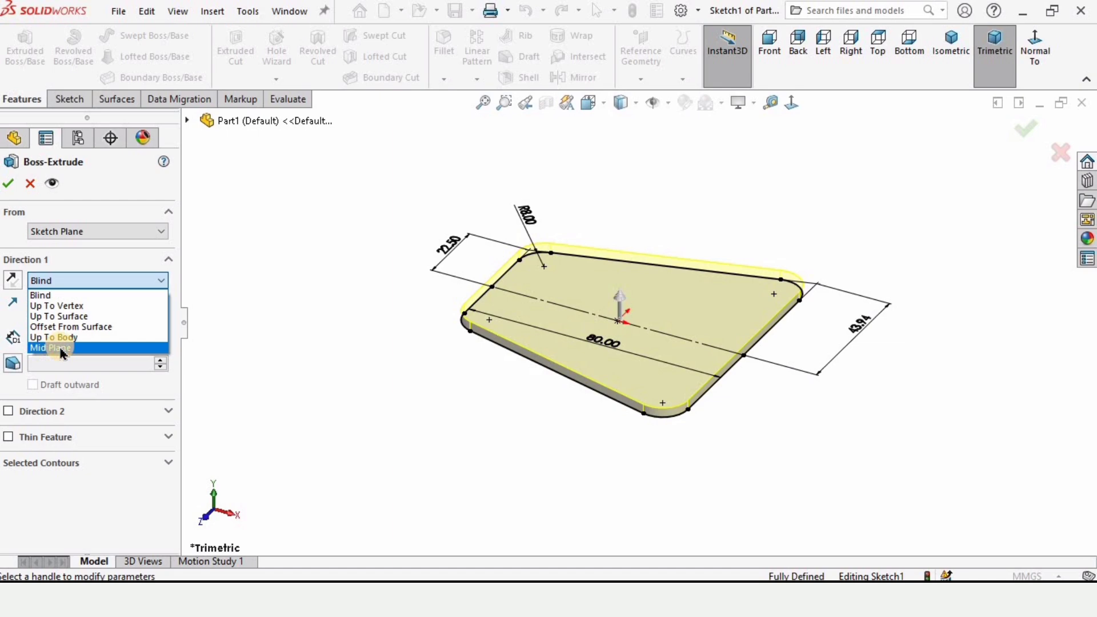
{"action": "left_click", "coordinate": [61, 349]}
{"action": "mouse_move", "coordinate": [595, 341]}
{"action": "middle_mouse_down"}
{"action": "mouse_move", "coordinate": [588, 276]}
{"action": "mouse_move", "coordinate": [565, 382]}
{"action": "middle_mouse_up"}
{"action": "scroll", "coordinate": [575, 341], "scroll_direction": "down", "scroll_amount": 3}
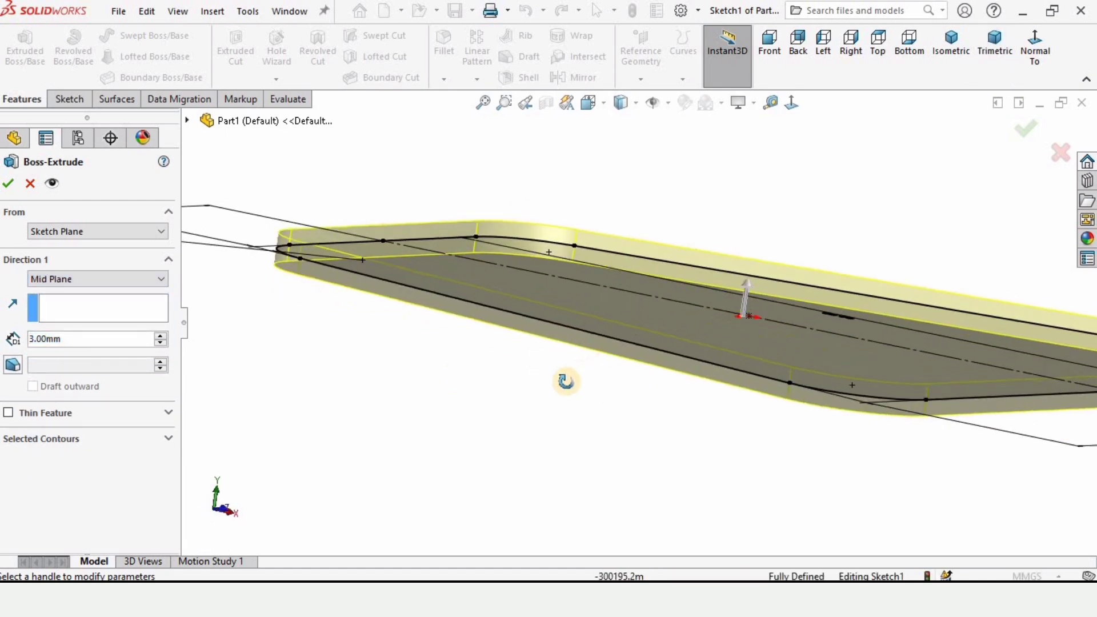
{"action": "scroll", "coordinate": [200, 298], "scroll_direction": "down", "scroll_amount": 5}
{"action": "left_click", "coordinate": [9, 185]}
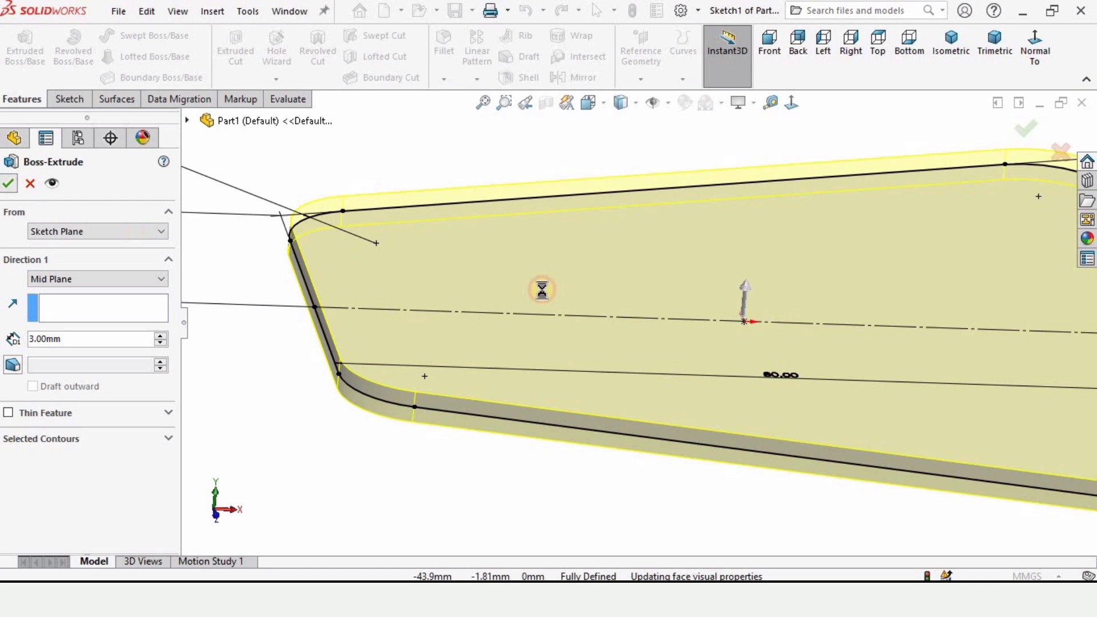
Start a new sketch on the plate's top face.
{"action": "scroll", "coordinate": [612, 342], "scroll_direction": "up", "scroll_amount": 3}
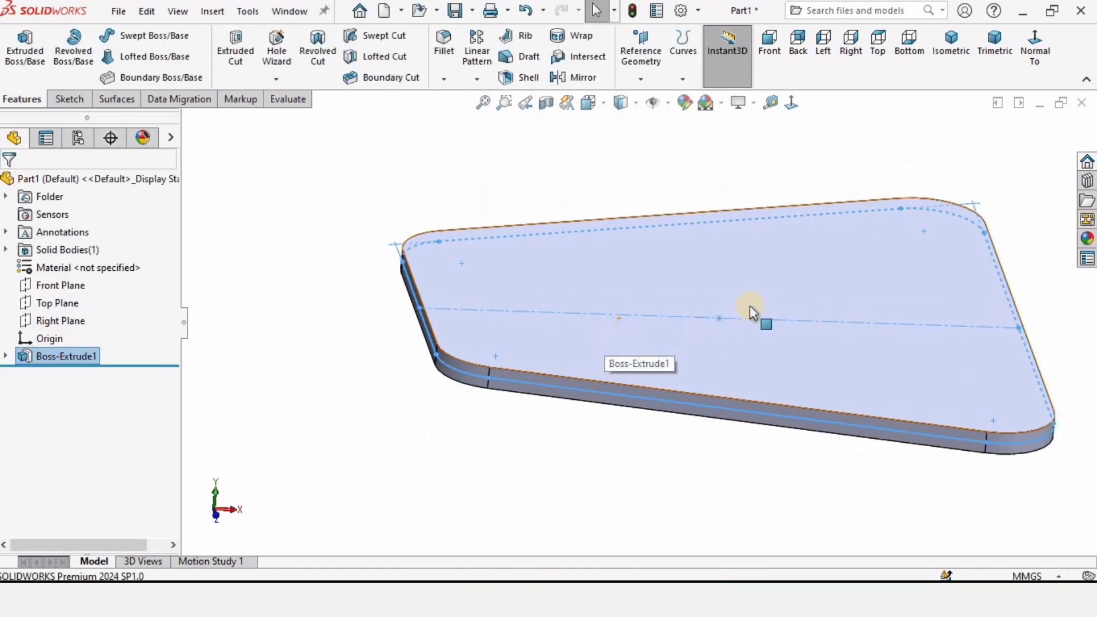
{"action": "left_click", "coordinate": [683, 262]}
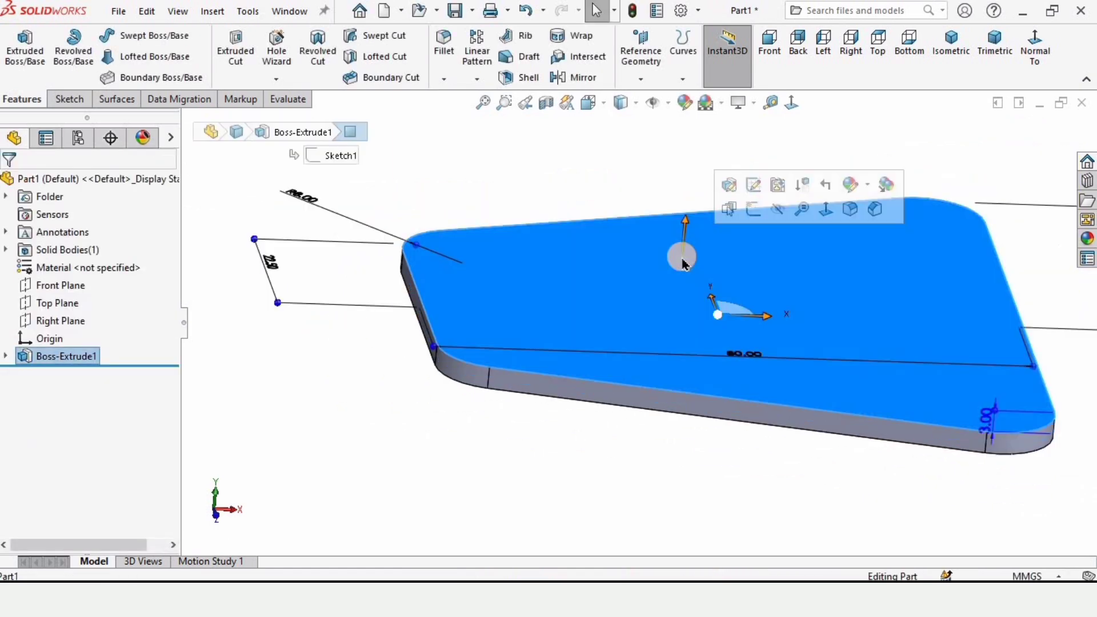
{"action": "left_click", "coordinate": [753, 211]}
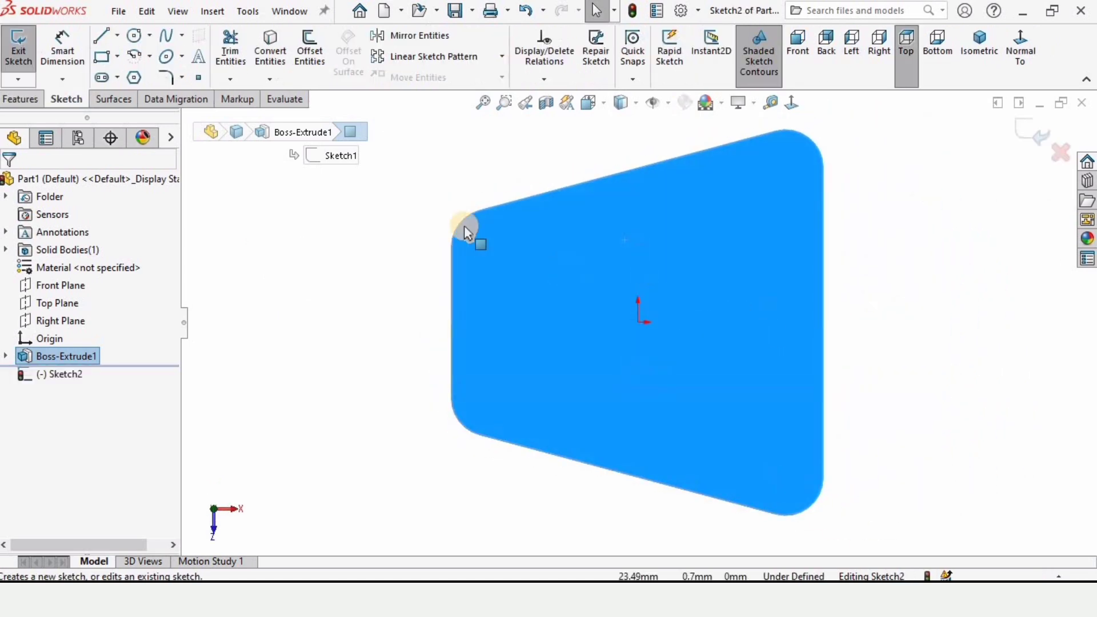
Draw a horizontal centreline through the origin from the plate's left edge to its right edge.
{"action": "left_click", "coordinate": [117, 36]}
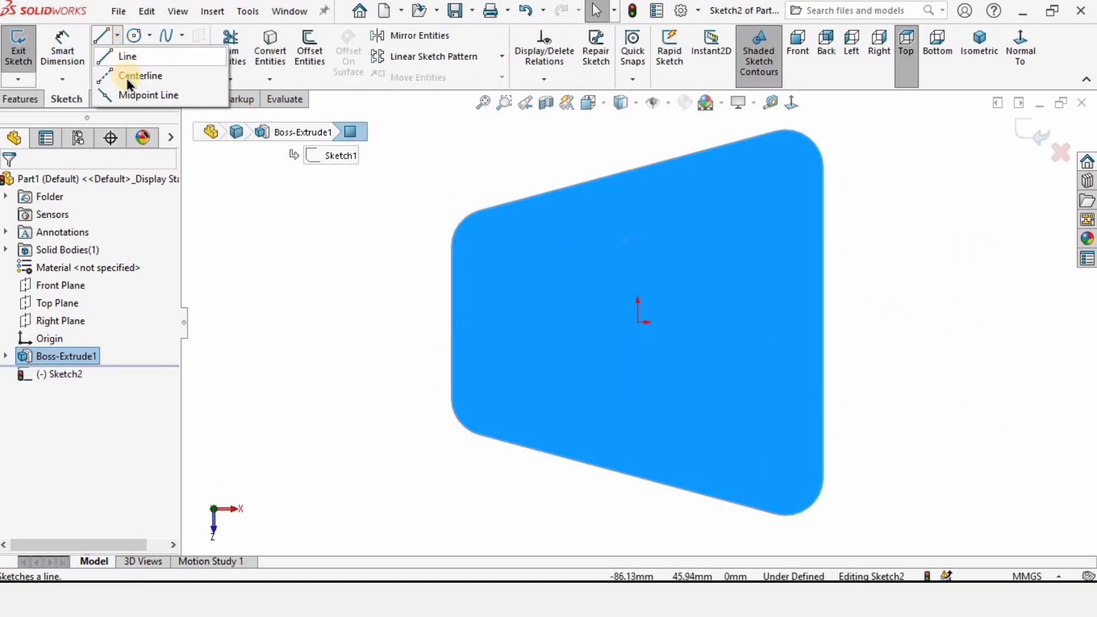
{"action": "left_click", "coordinate": [149, 77]}
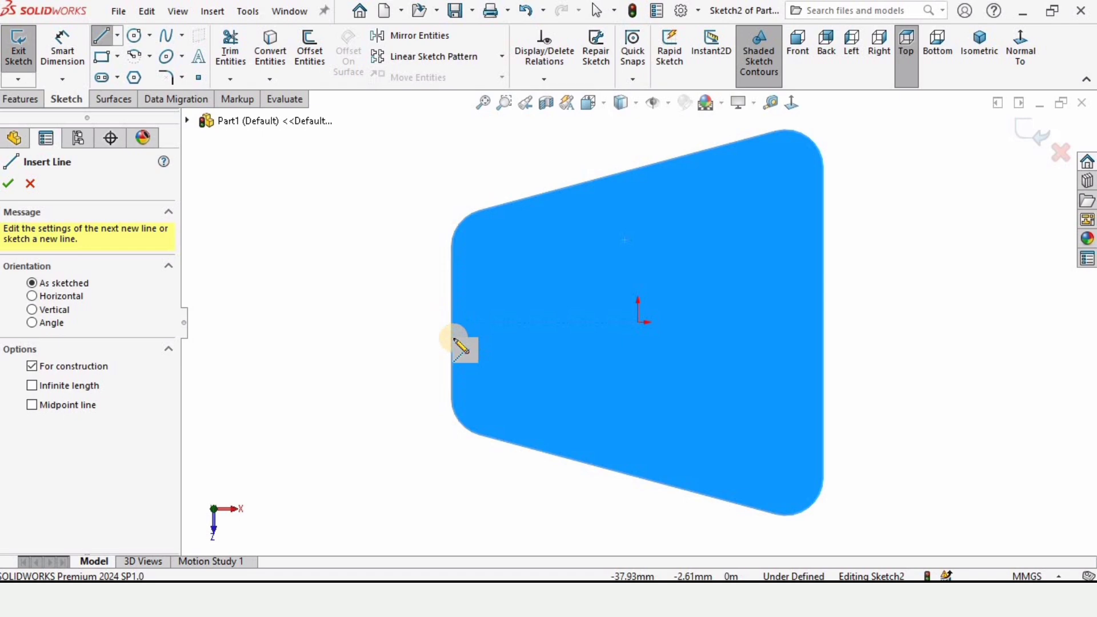
{"action": "scroll", "coordinate": [482, 328], "scroll_direction": "down", "scroll_amount": 2}
{"action": "left_click", "coordinate": [471, 314]}
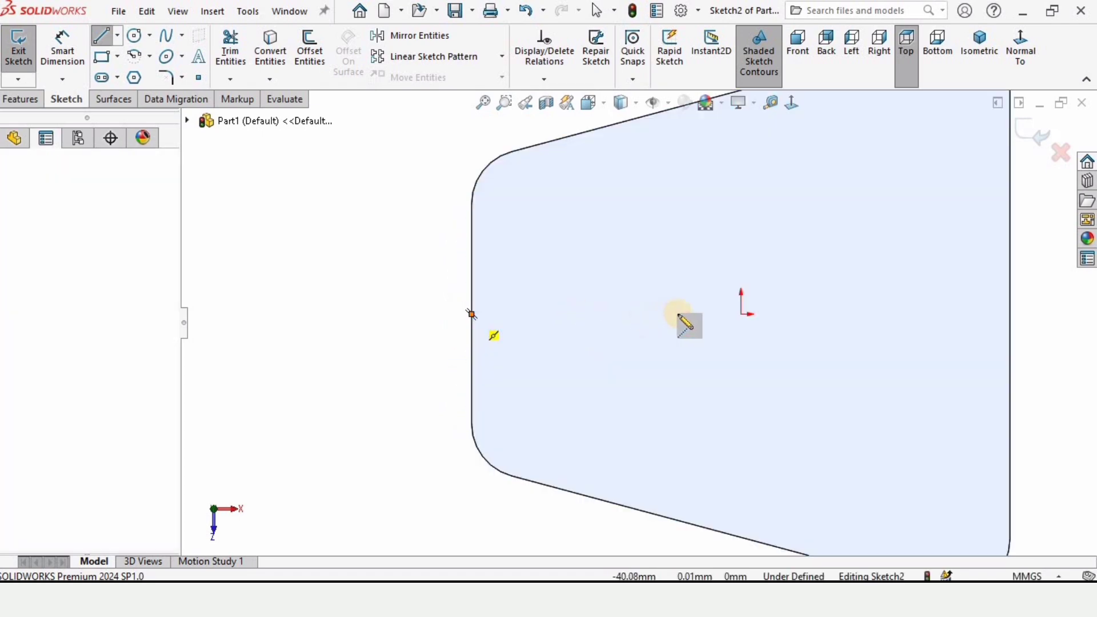
{"action": "left_click", "coordinate": [1009, 314]}
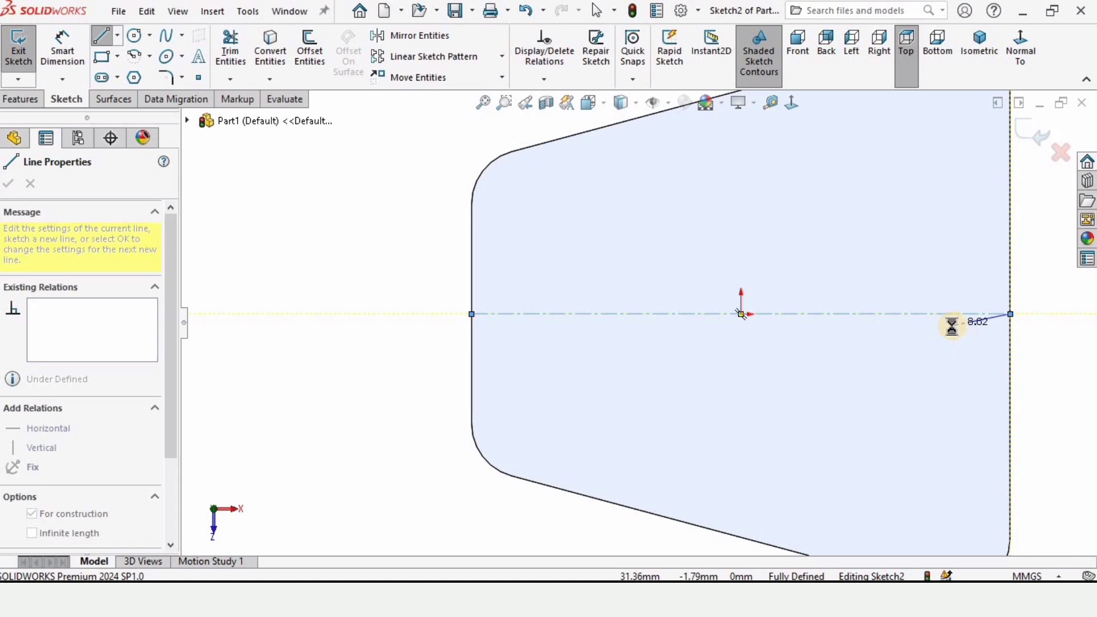
{"action": "key", "text": "Escape"}
{"action": "key", "text": "f"}
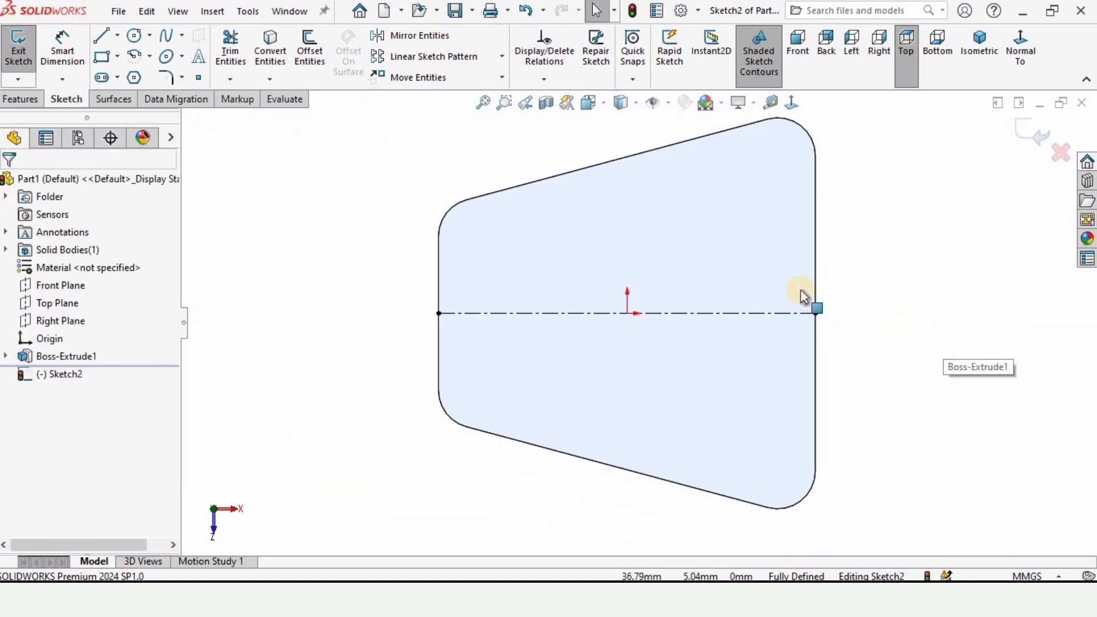
Sketch three circles near the upper-right, top-middle and upper-left of the plate.
{"action": "left_click", "coordinate": [135, 38]}
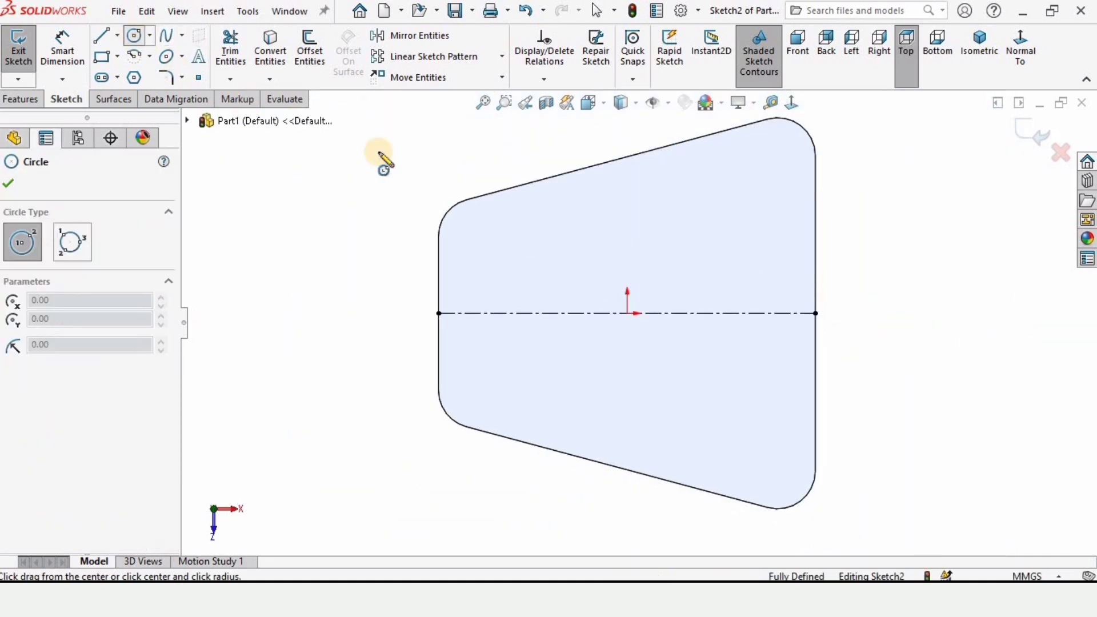
{"action": "left_click", "coordinate": [767, 183]}
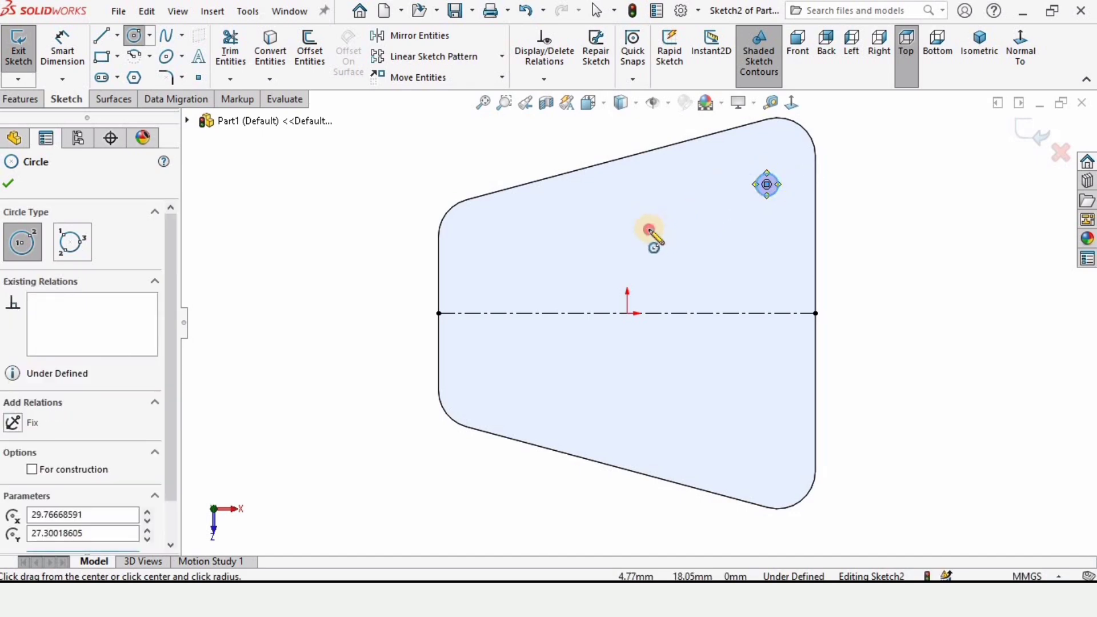
{"action": "left_click_drag", "start_coordinate": [648, 229], "coordinate": [656, 221]}
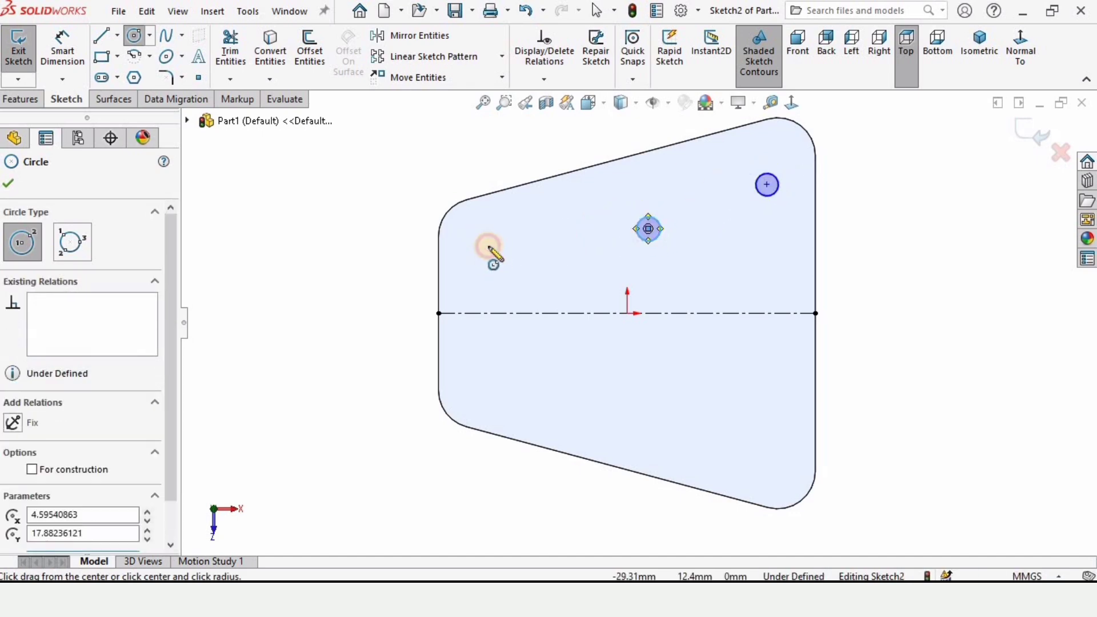
{"action": "left_click_drag", "start_coordinate": [489, 250], "coordinate": [491, 253]}
{"action": "key", "text": "Escape"}
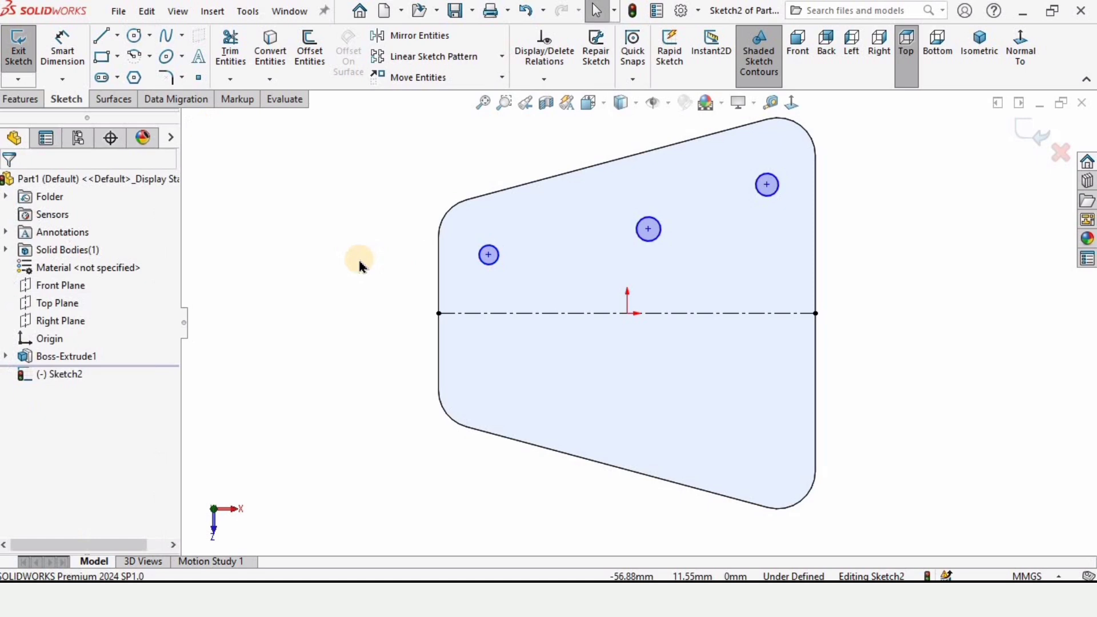
Dimension the upper-left and middle holes to 5 mm diameter.
{"action": "left_click", "coordinate": [71, 55]}
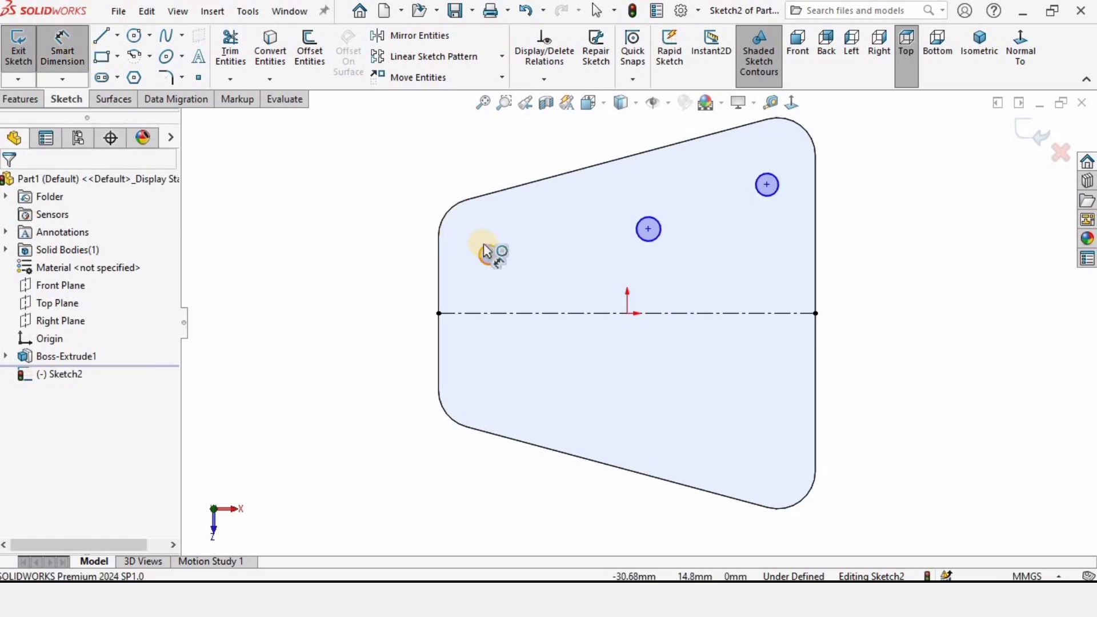
{"action": "left_click", "coordinate": [436, 179]}
{"action": "left_click", "coordinate": [416, 158]}
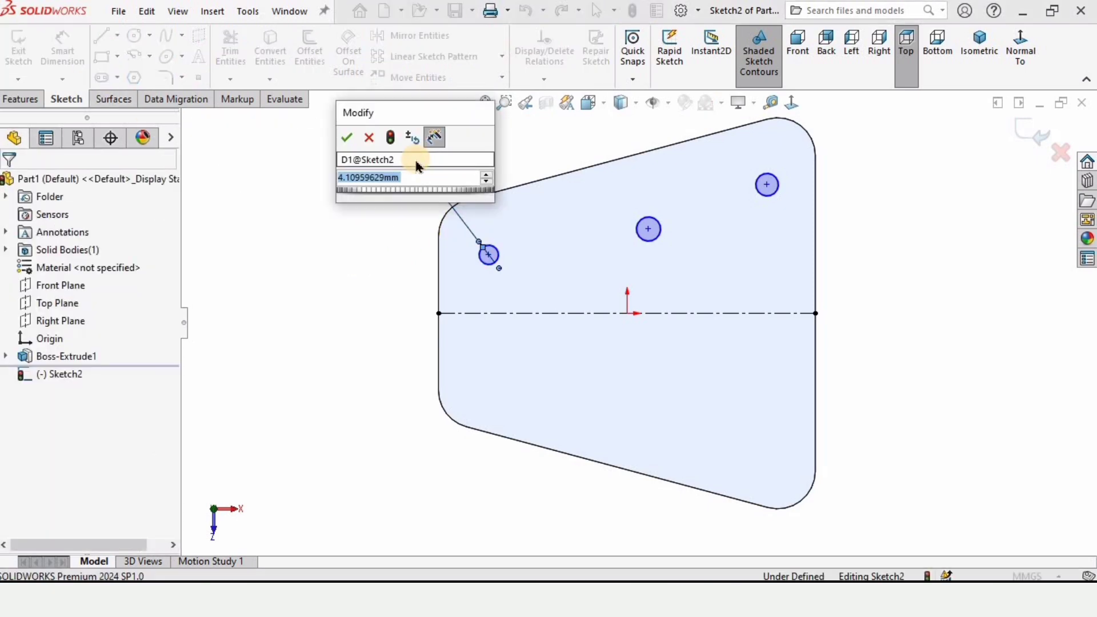
{"action": "type", "text": "5"}
{"action": "key", "text": "Return"}
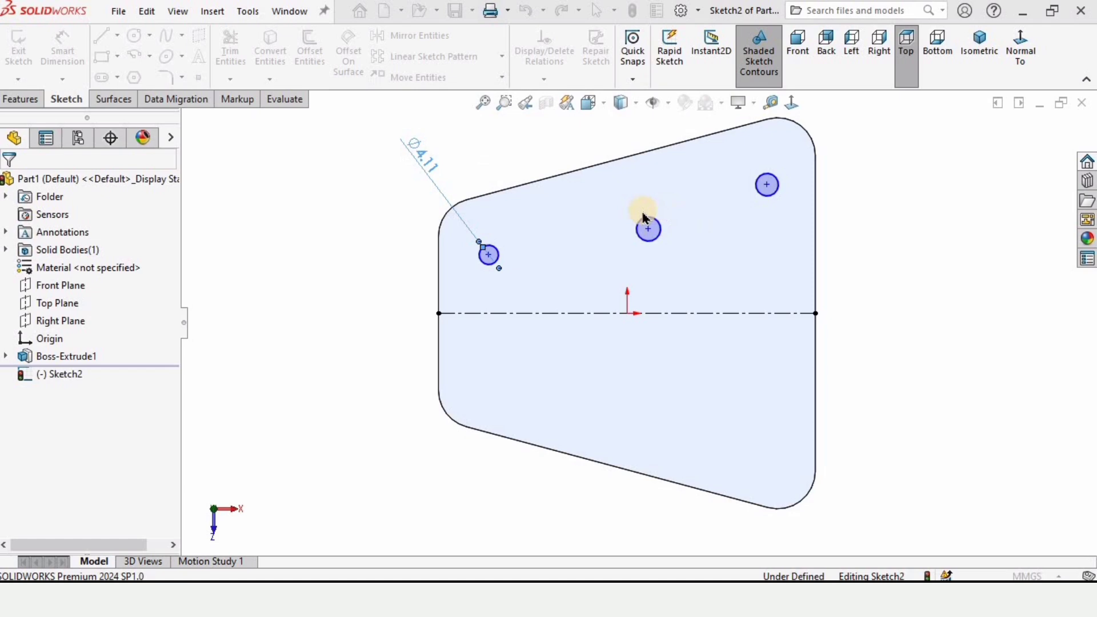
{"action": "left_click", "coordinate": [638, 220]}
{"action": "left_click", "coordinate": [556, 144]}
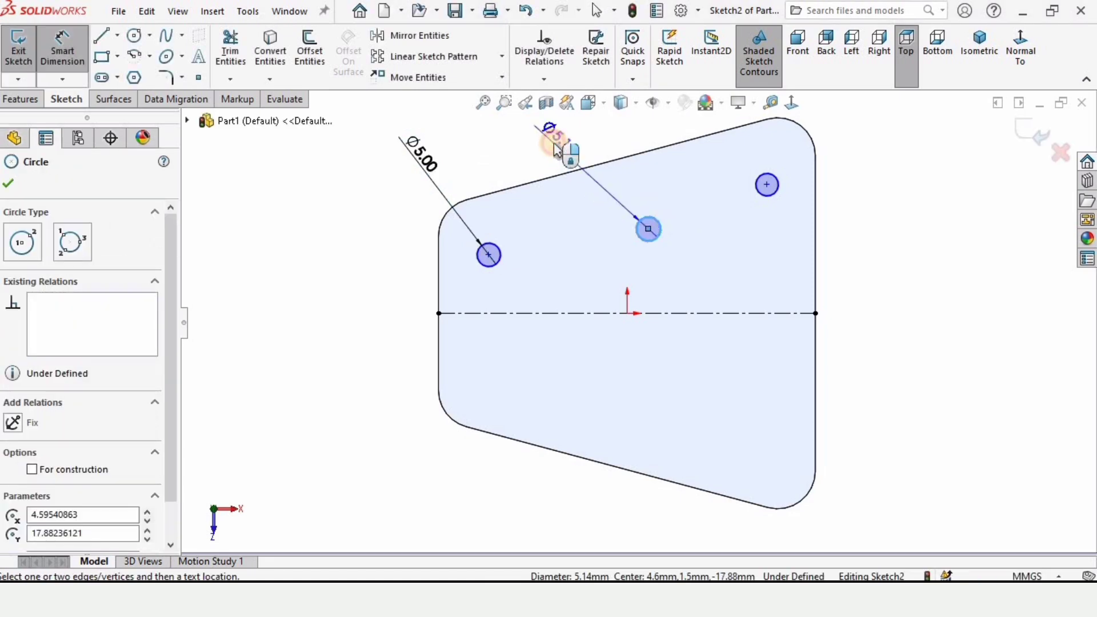
{"action": "type", "text": "5"}
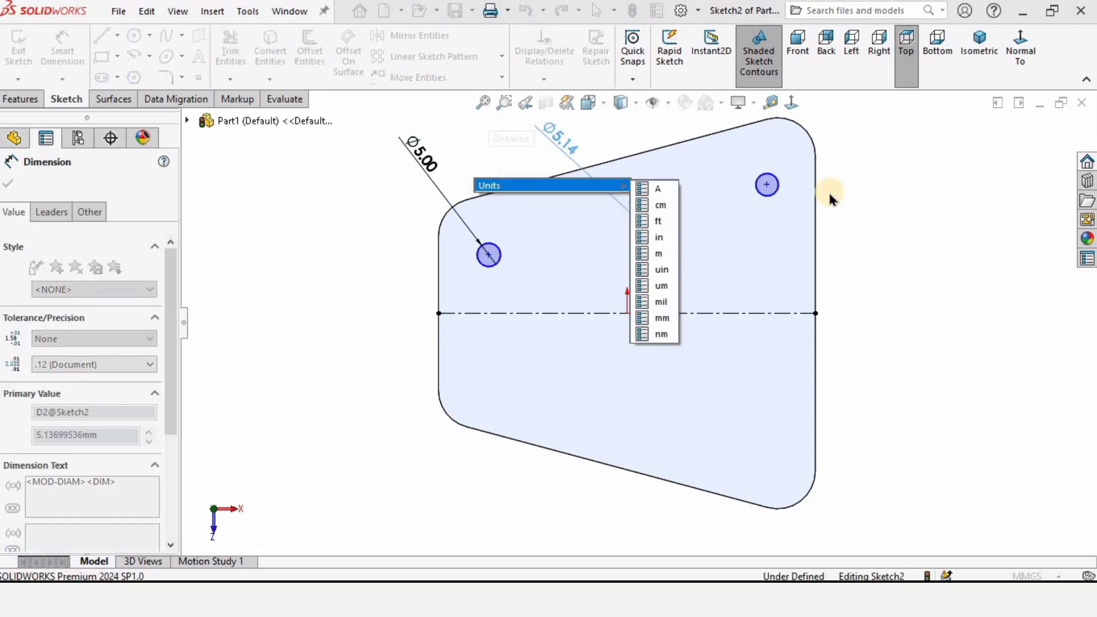
{"action": "key", "text": "Return"}
Dimension the upper-right hole to 4 mm diameter.
{"action": "left_click", "coordinate": [778, 193]}
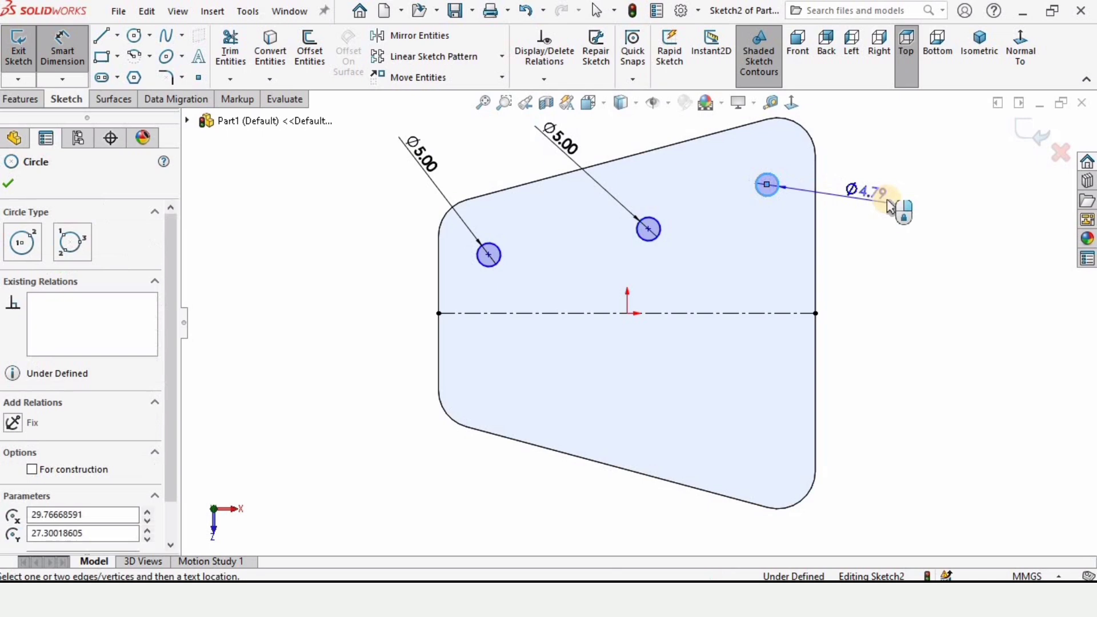
{"action": "left_click", "coordinate": [880, 214]}
{"action": "type", "text": "4"}
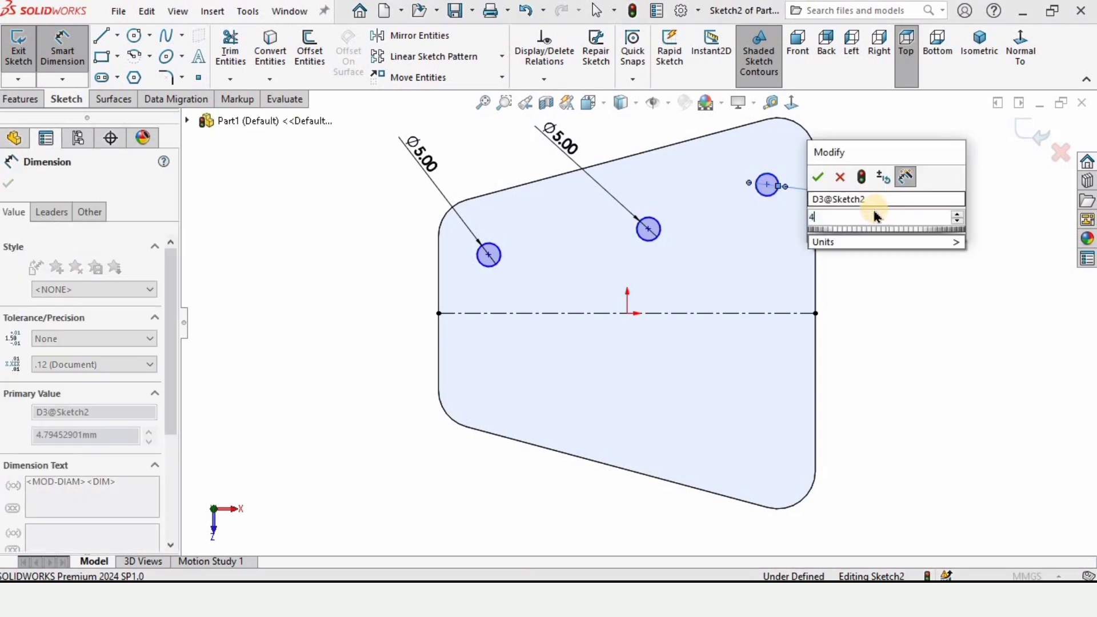
{"action": "key", "text": "Return"}
{"action": "type", "text": "4"}
{"action": "key", "text": "Return"}
{"action": "left_click", "coordinate": [856, 260]}
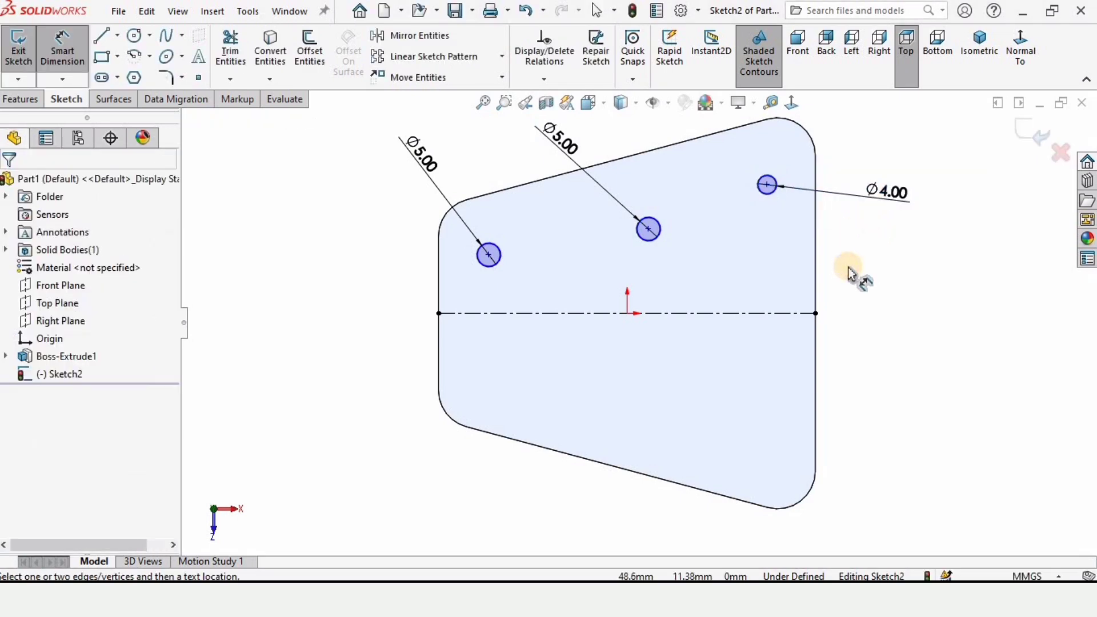
Position the upper-right hole 8 mm from the right edge and 30 mm above the centreline.
{"action": "left_click", "coordinate": [766, 185]}
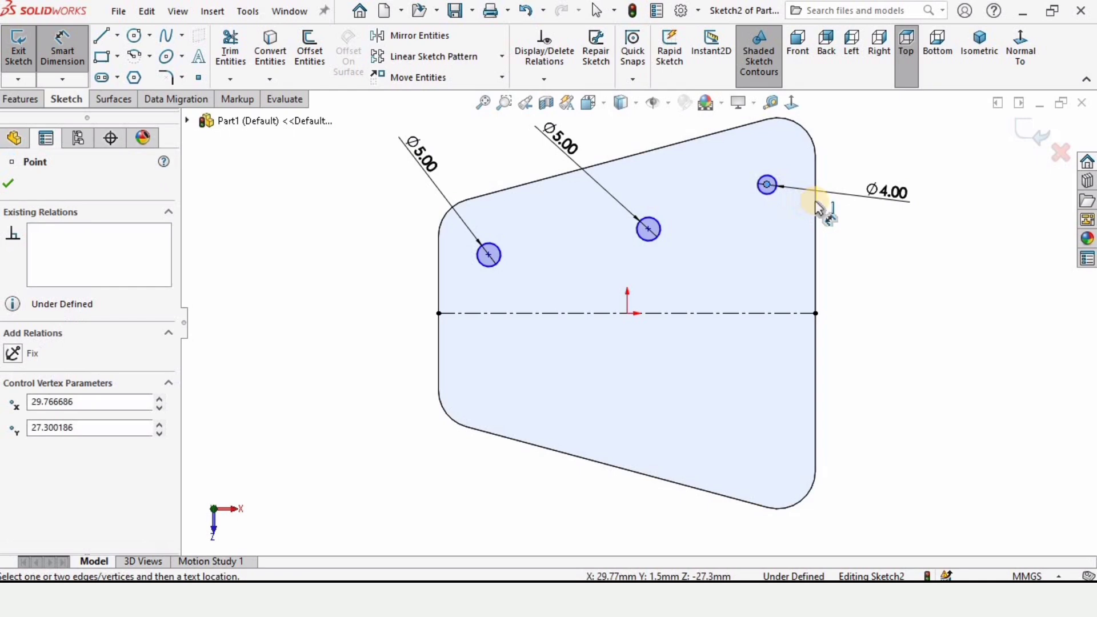
{"action": "left_click", "coordinate": [813, 224]}
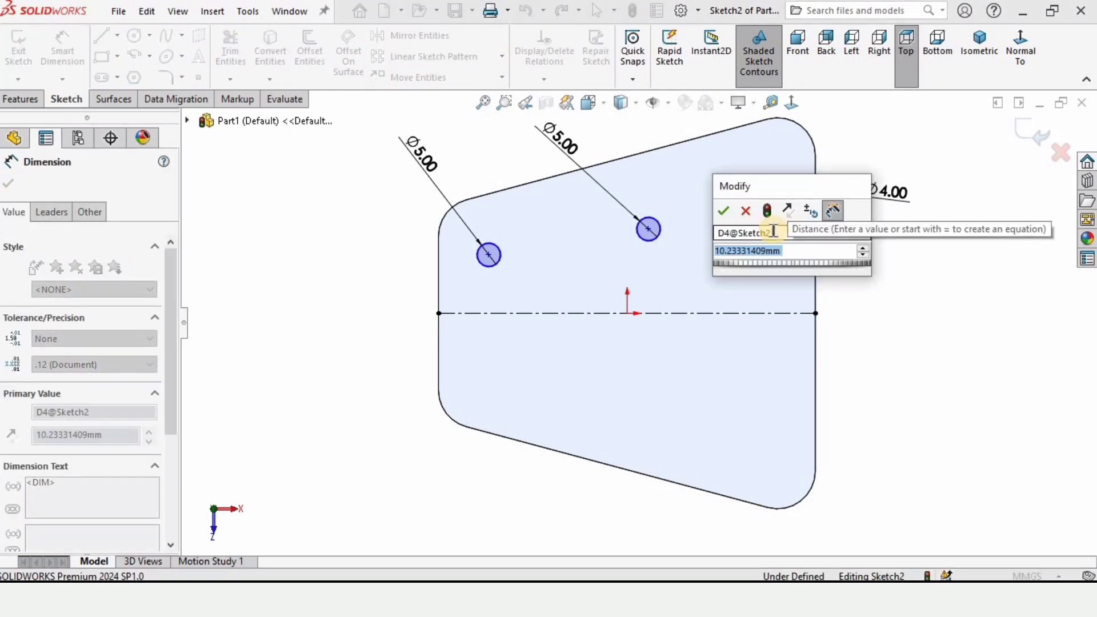
{"action": "left_click", "coordinate": [899, 291]}
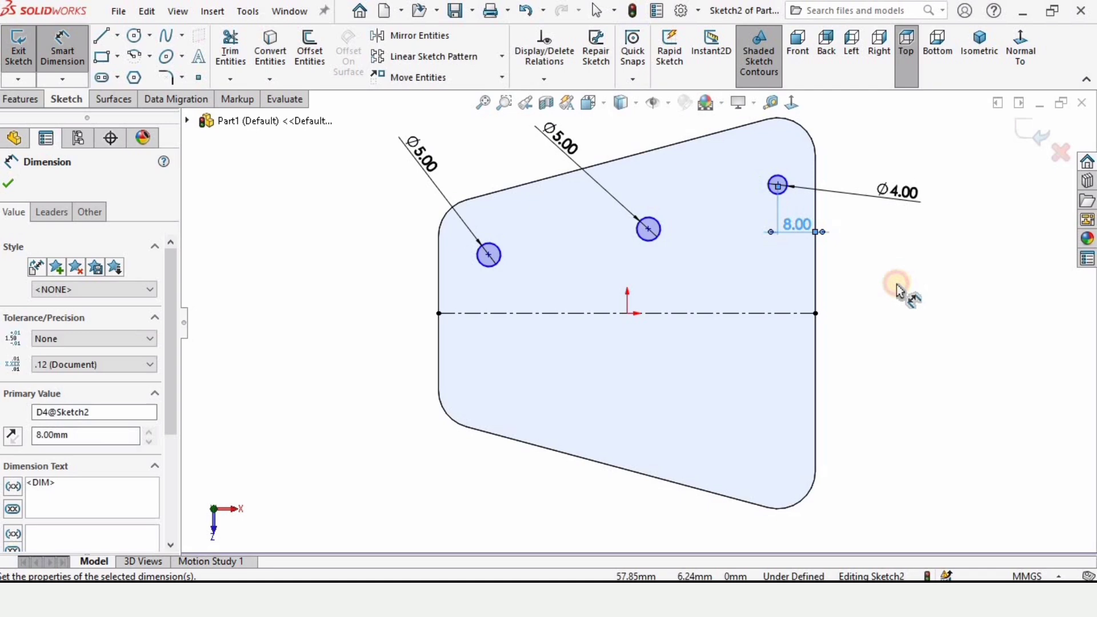
{"action": "left_click", "coordinate": [777, 185]}
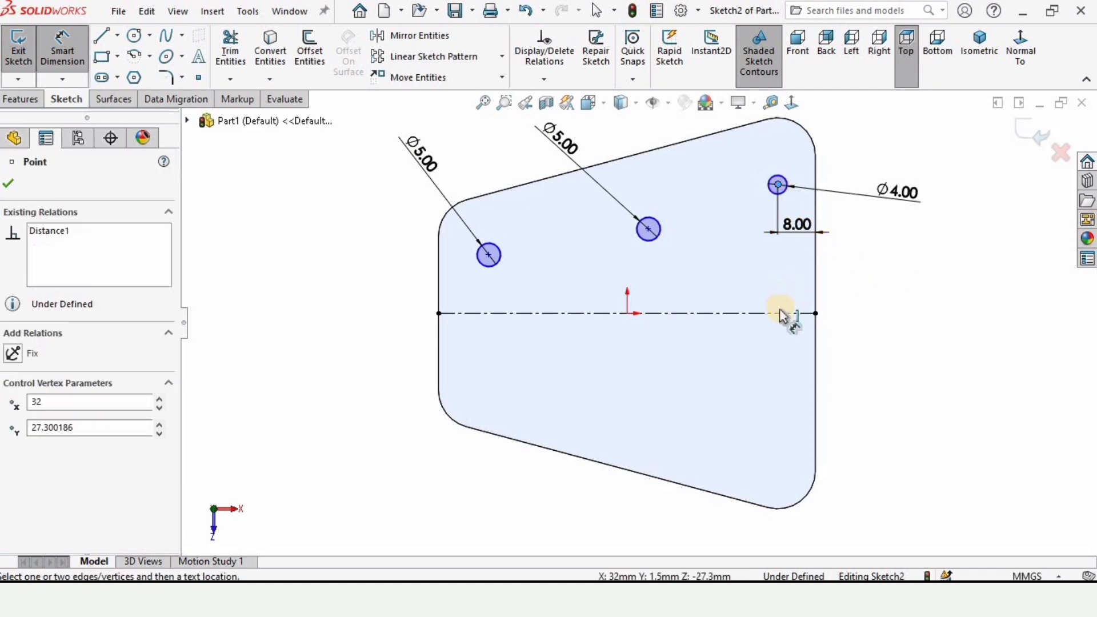
{"action": "left_click", "coordinate": [781, 315]}
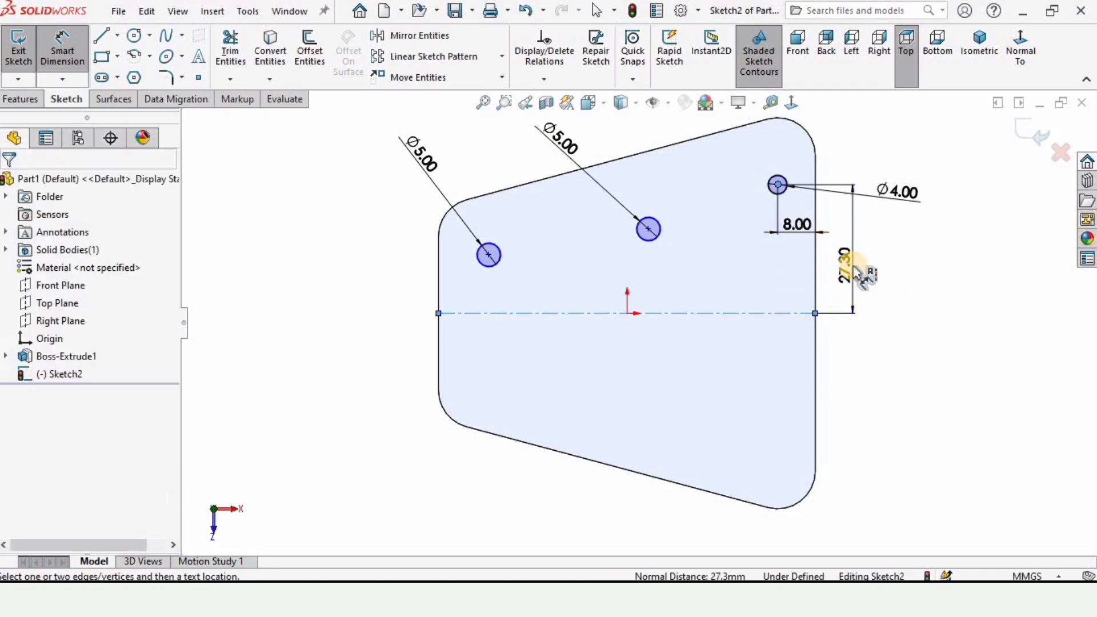
{"action": "left_click", "coordinate": [856, 273]}
{"action": "type", "text": "30"}
{"action": "key", "text": "Return"}
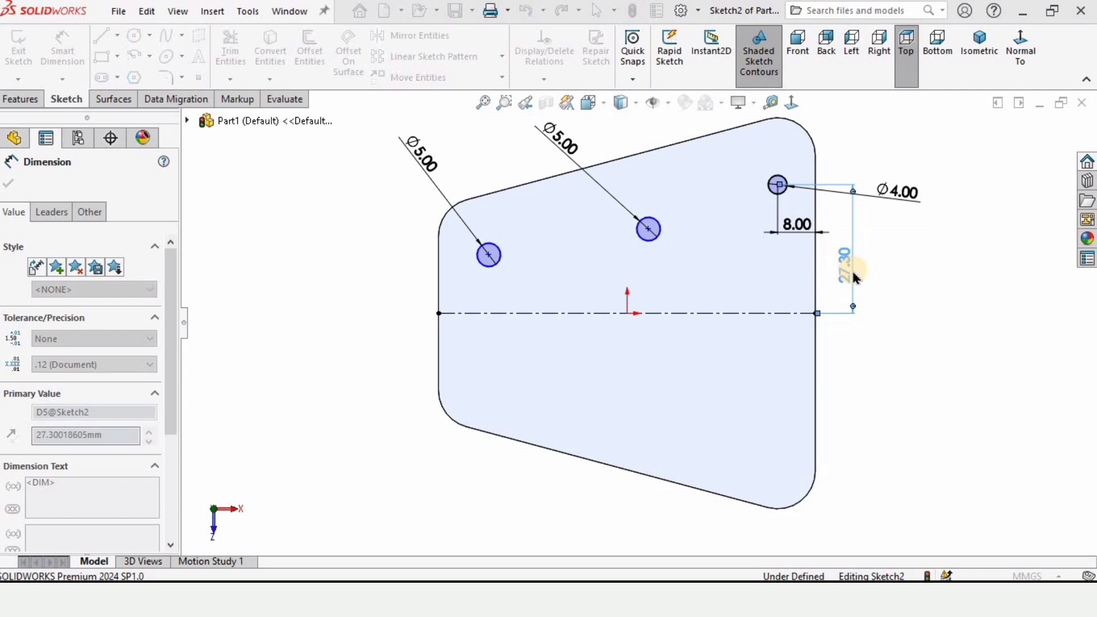
{"action": "left_click", "coordinate": [902, 318]}
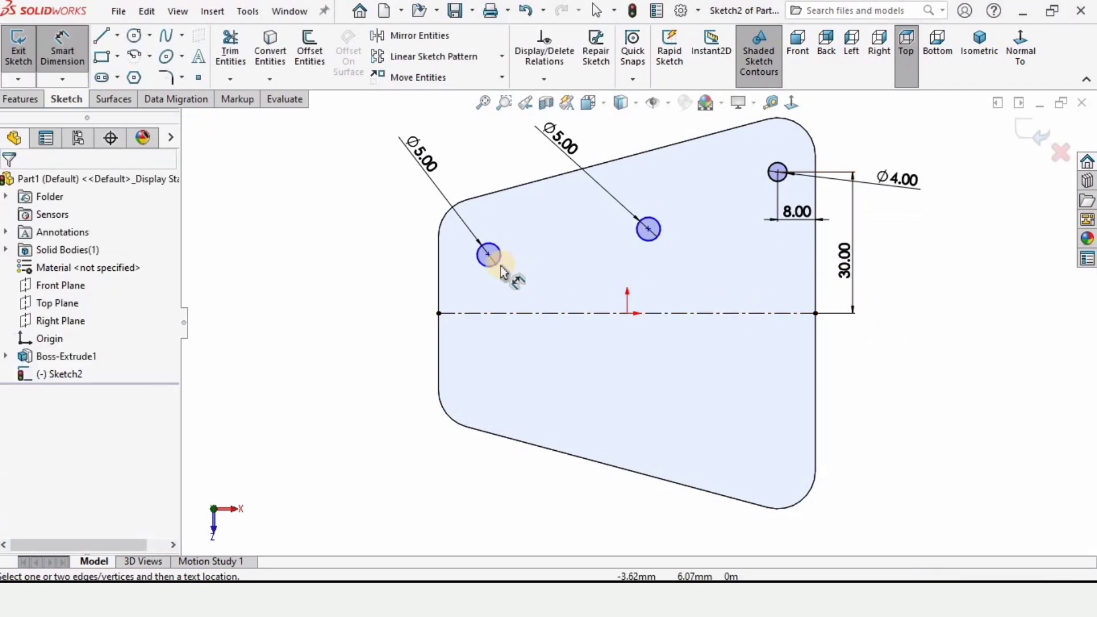
Position the upper-left hole 12 mm from the left edge and 12.5 mm above the centreline.
{"action": "left_click", "coordinate": [441, 277]}
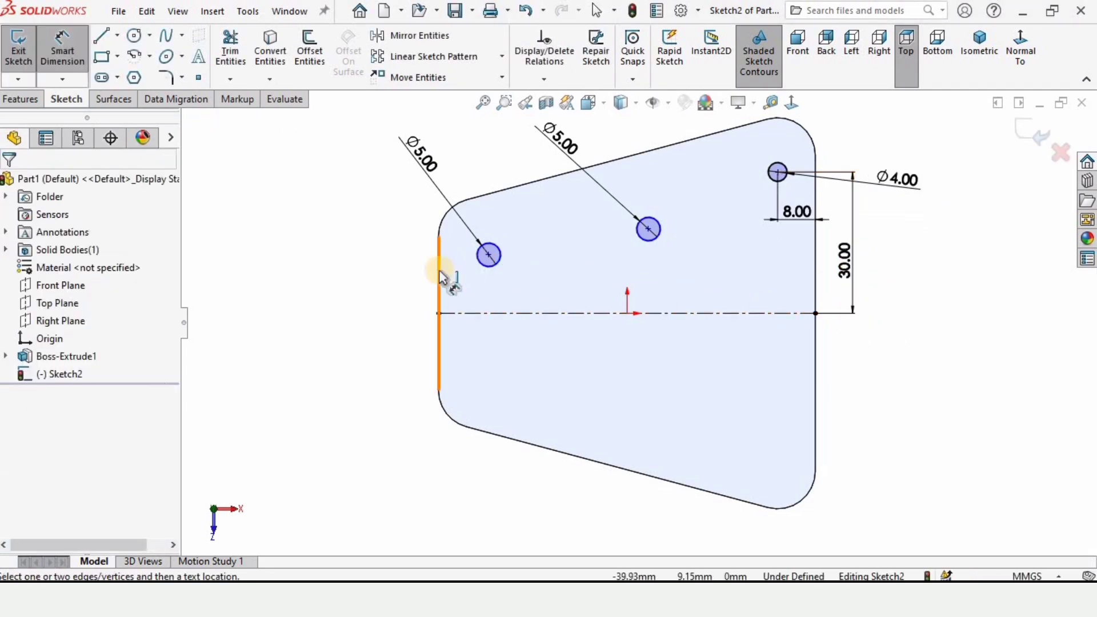
{"action": "left_click", "coordinate": [488, 255]}
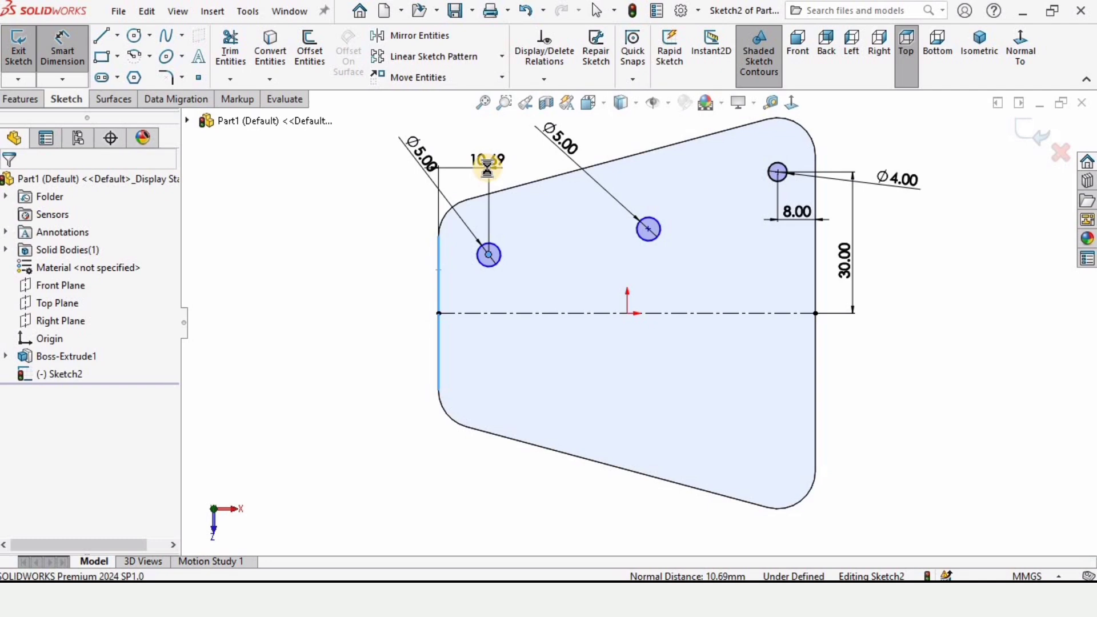
{"action": "left_click", "coordinate": [487, 167]}
{"action": "type", "text": "12"}
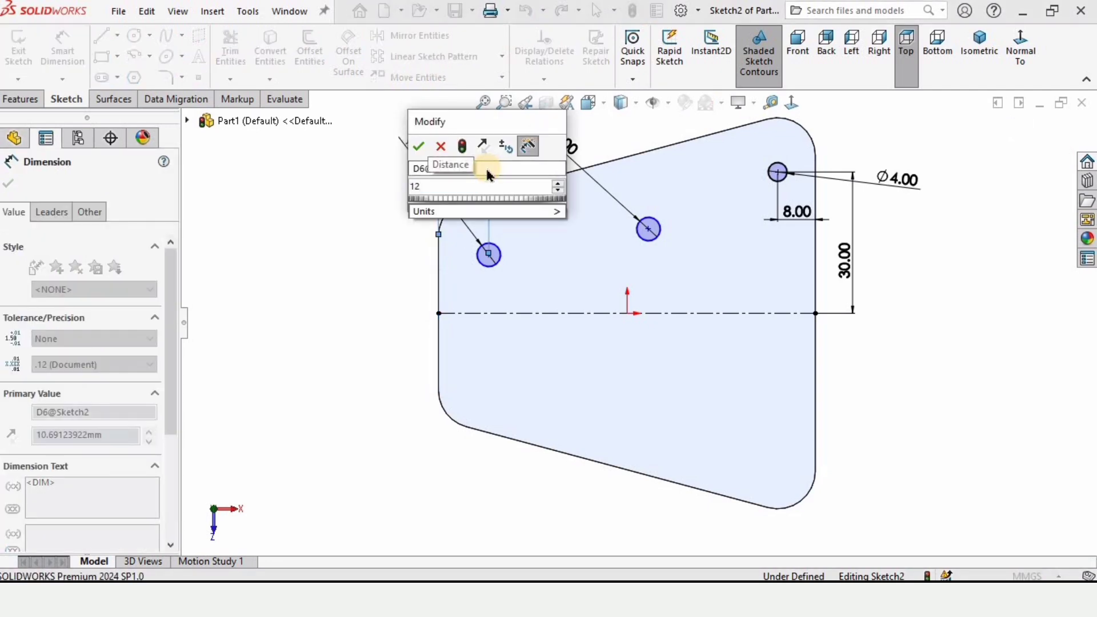
{"action": "key", "text": "Return"}
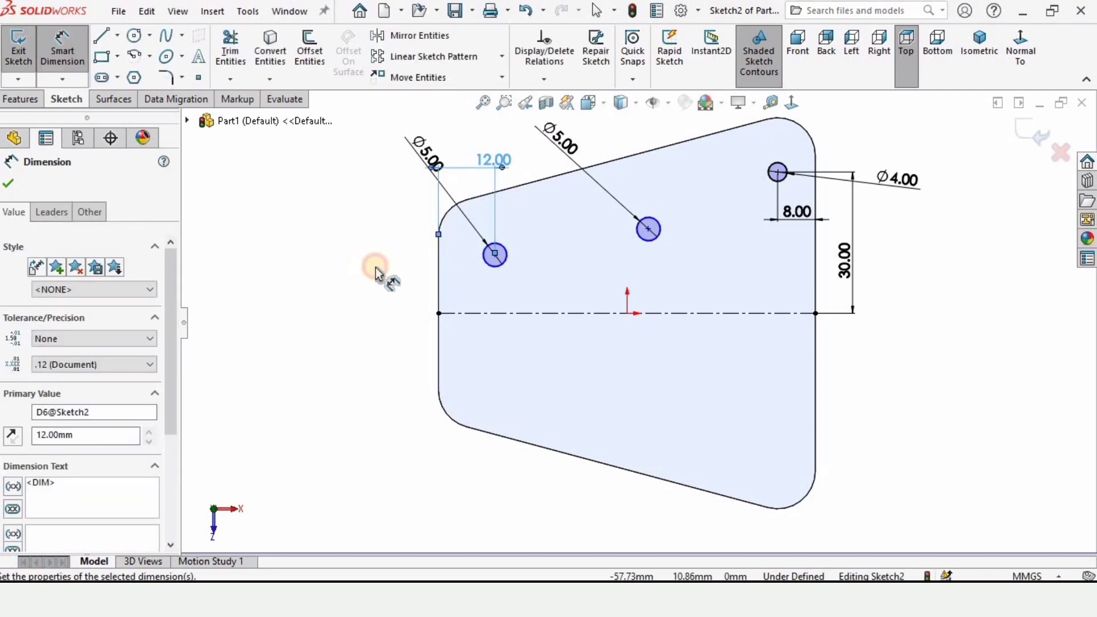
{"action": "left_click", "coordinate": [494, 255]}
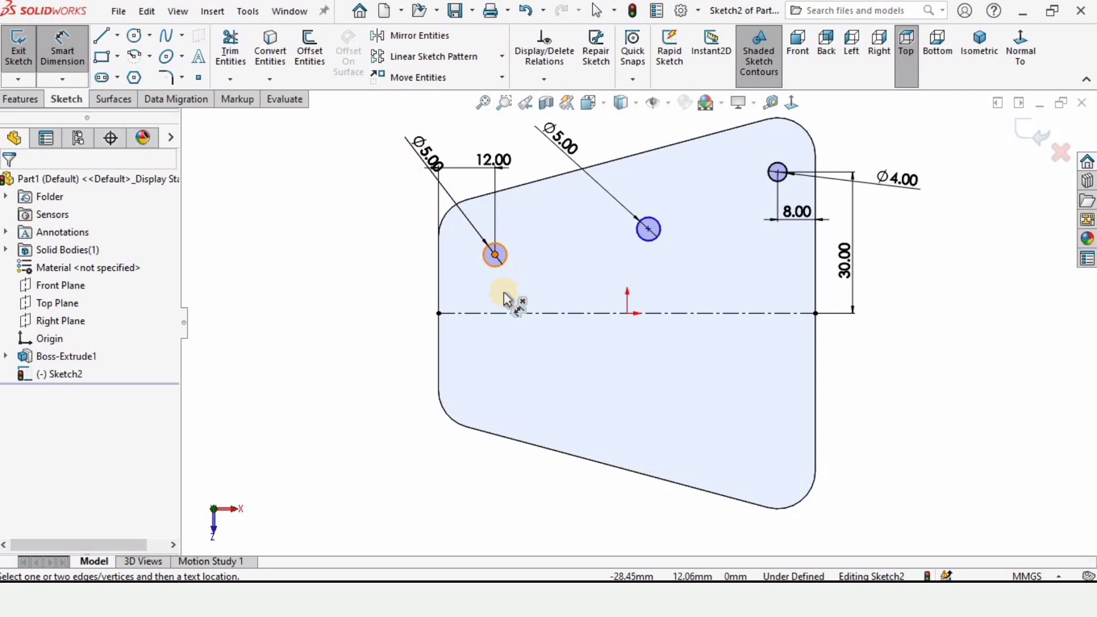
{"action": "left_click", "coordinate": [500, 313]}
{"action": "left_click", "coordinate": [382, 298]}
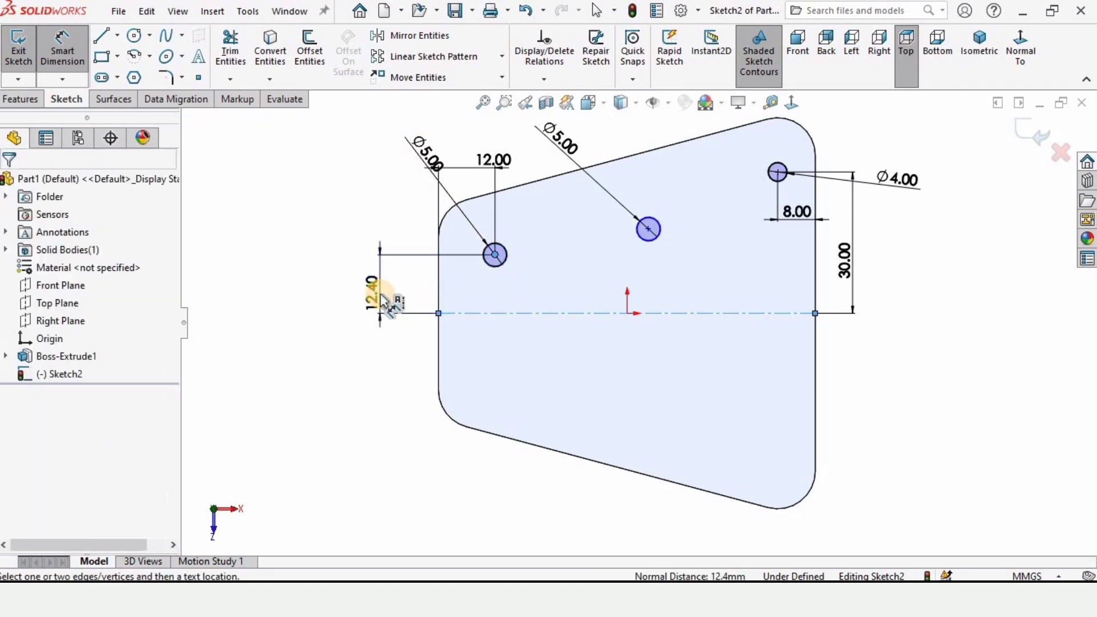
{"action": "type", "text": "12"}
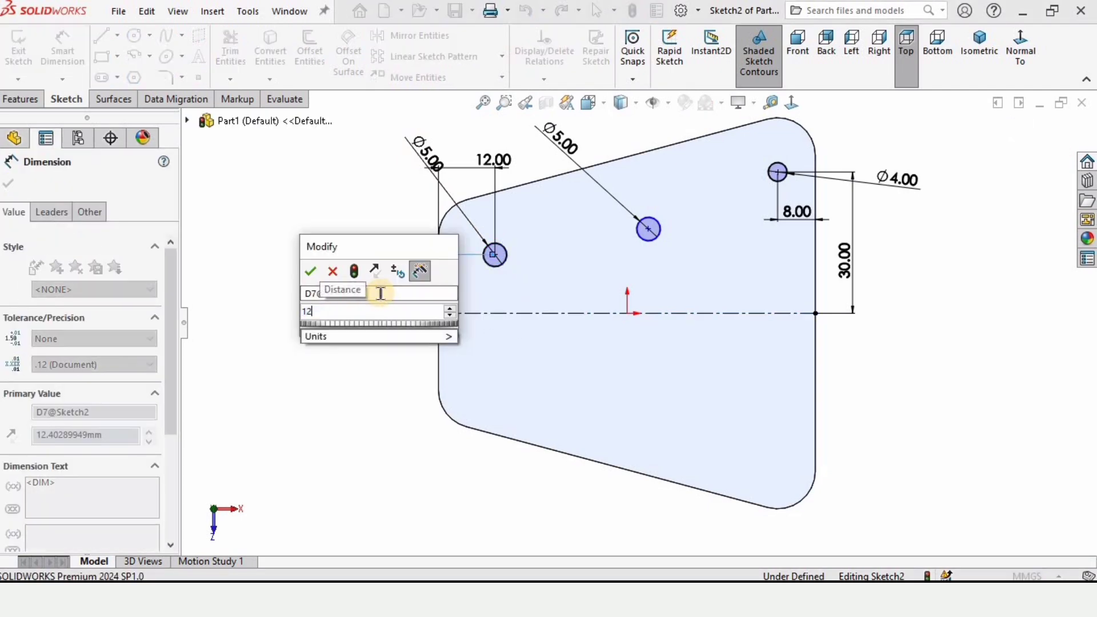
{"action": "type", "text": ".5"}
{"action": "key", "text": "Return"}
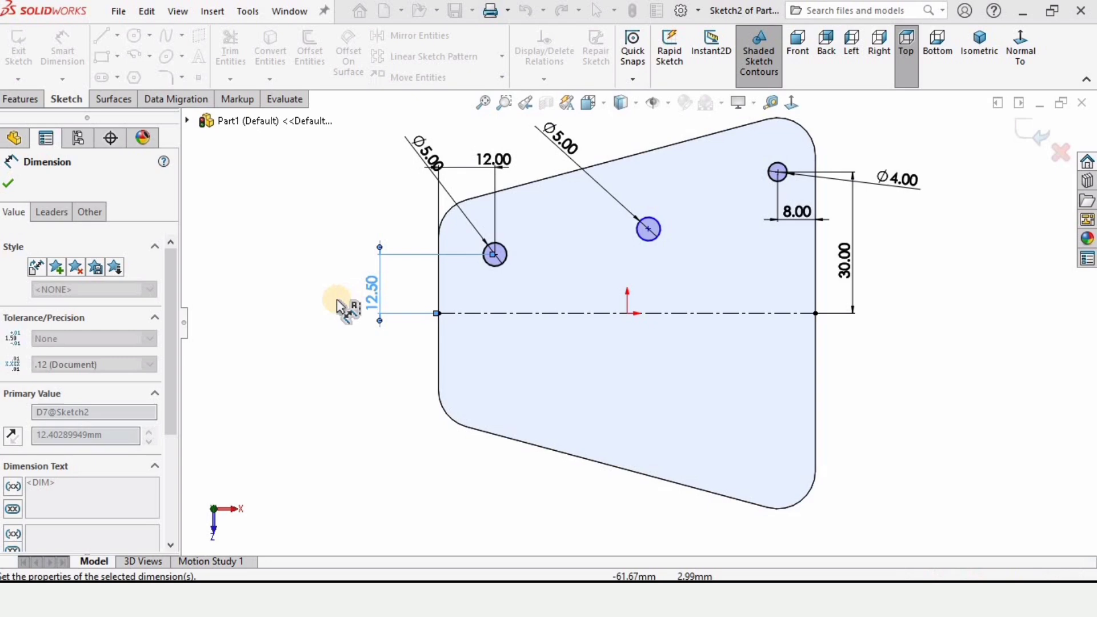
{"action": "left_click", "coordinate": [337, 306]}
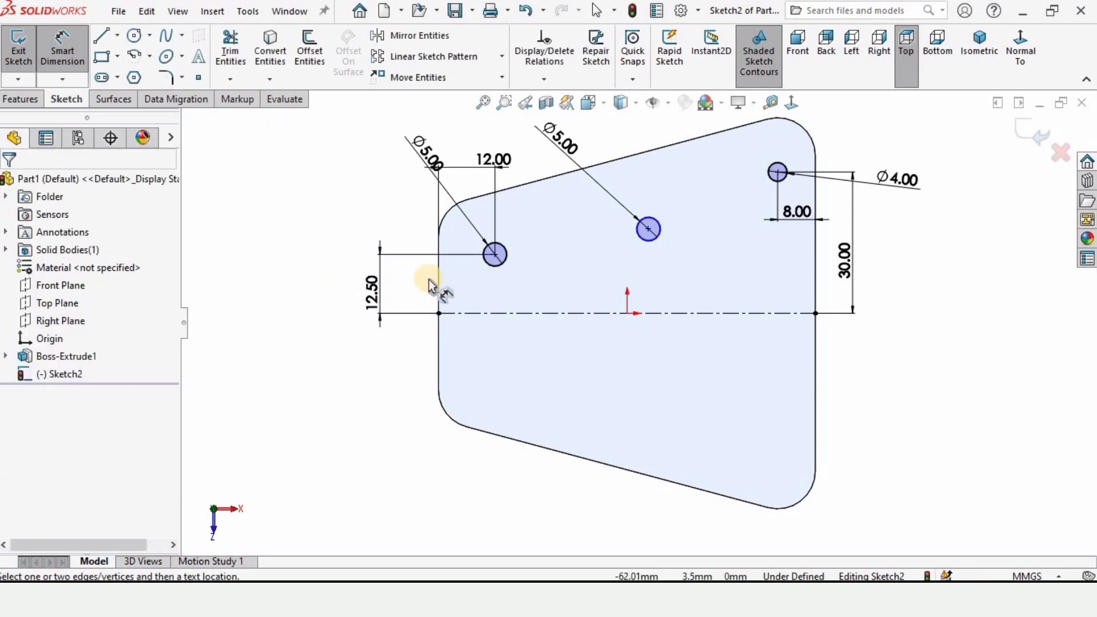
Position the middle hole 38 mm from the right edge and 18 mm above the centreline.
{"action": "left_click", "coordinate": [648, 229]}
{"action": "left_click", "coordinate": [818, 262]}
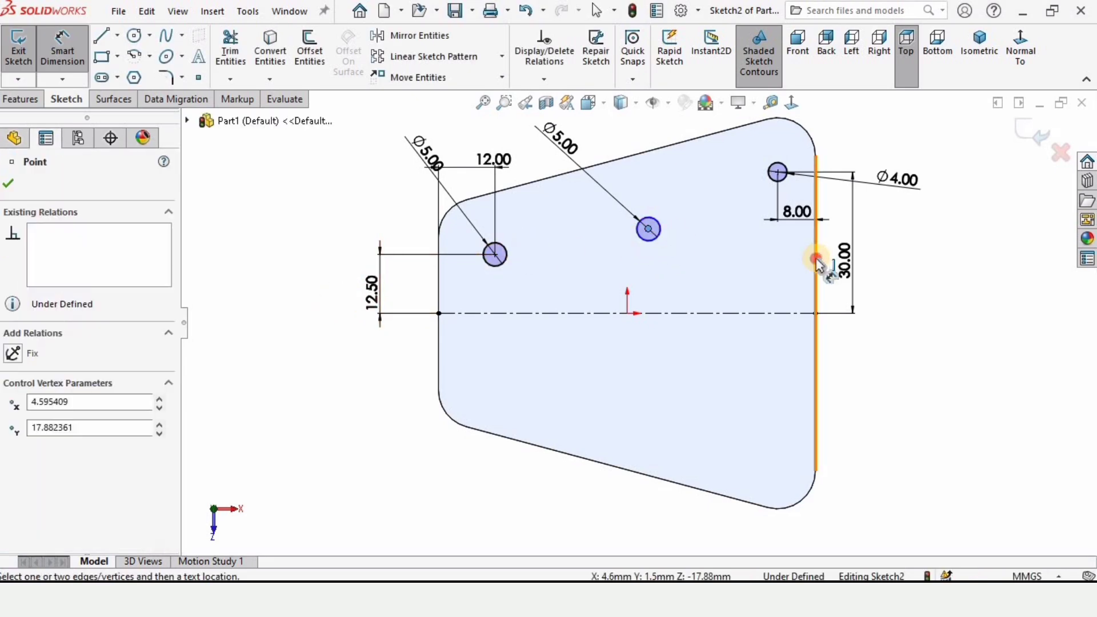
{"action": "left_click", "coordinate": [744, 395]}
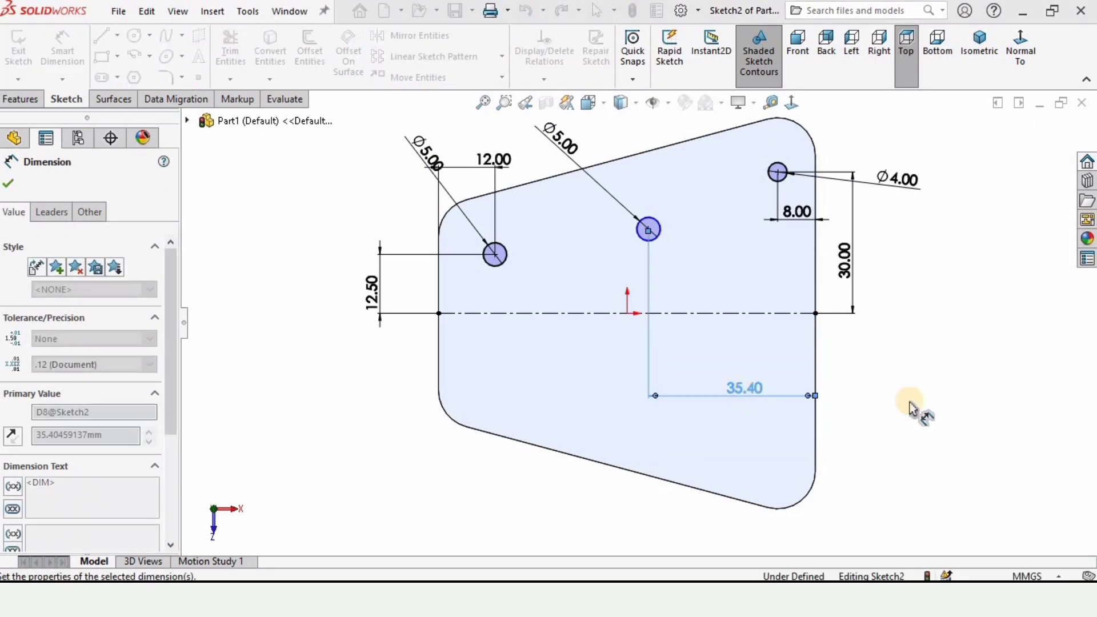
{"action": "type", "text": "38"}
{"action": "key", "text": "Return"}
{"action": "left_click", "coordinate": [636, 228]}
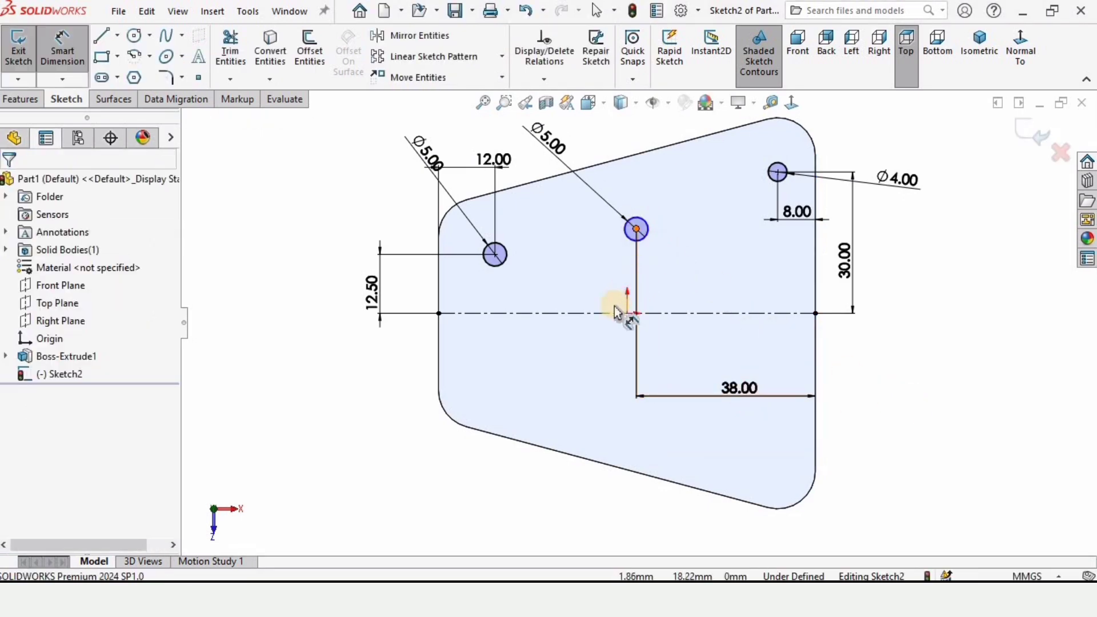
{"action": "left_click", "coordinate": [598, 313]}
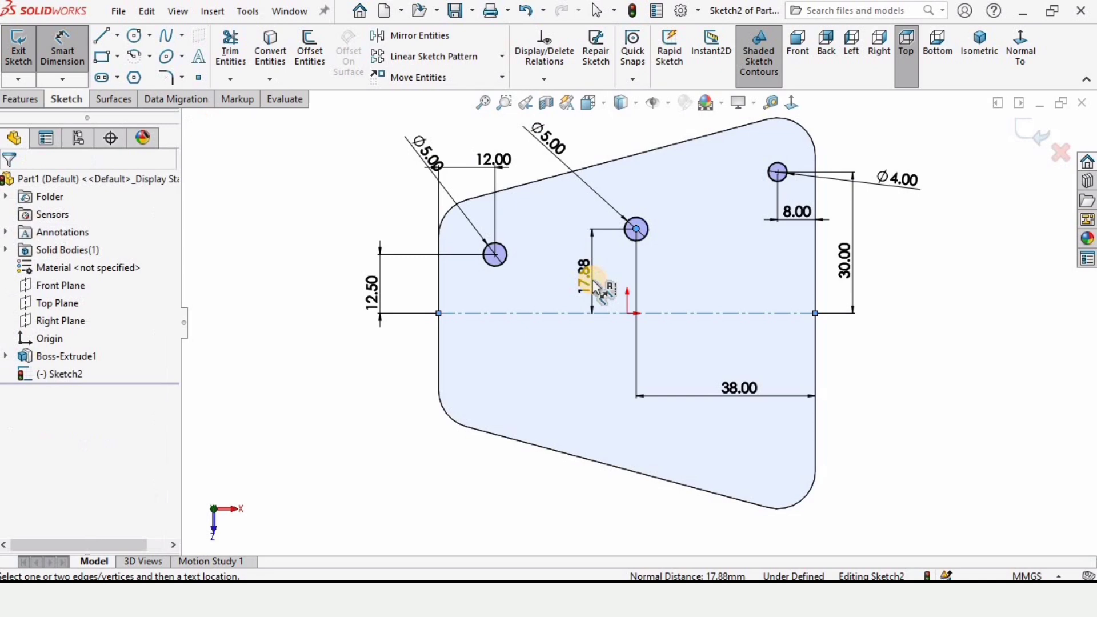
{"action": "left_click", "coordinate": [594, 285]}
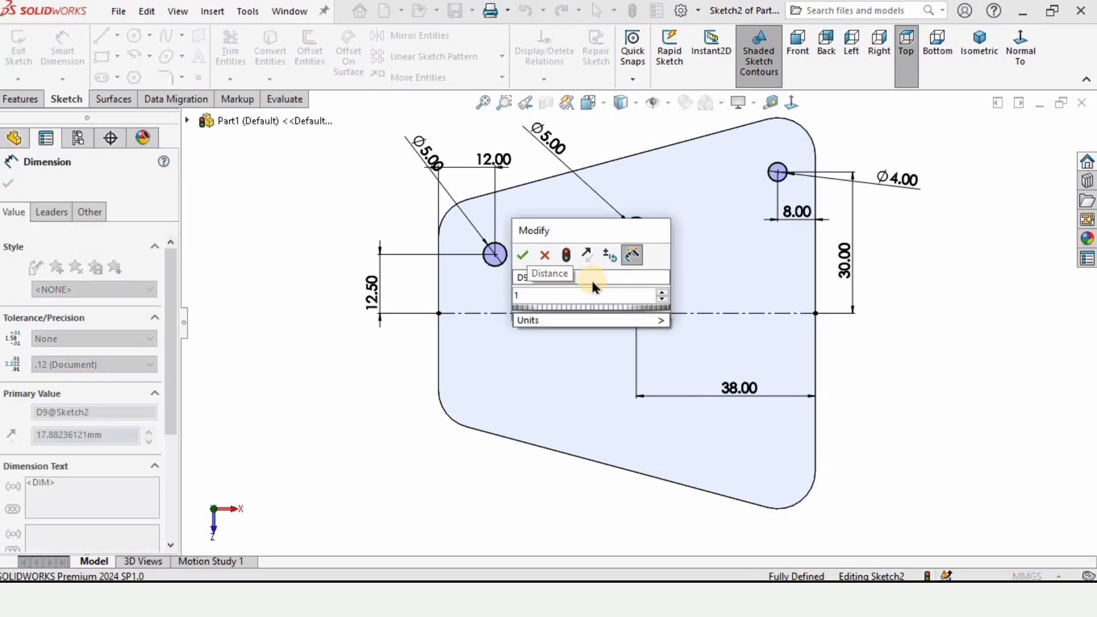
{"action": "type", "text": "18"}
{"action": "key", "text": "Return"}
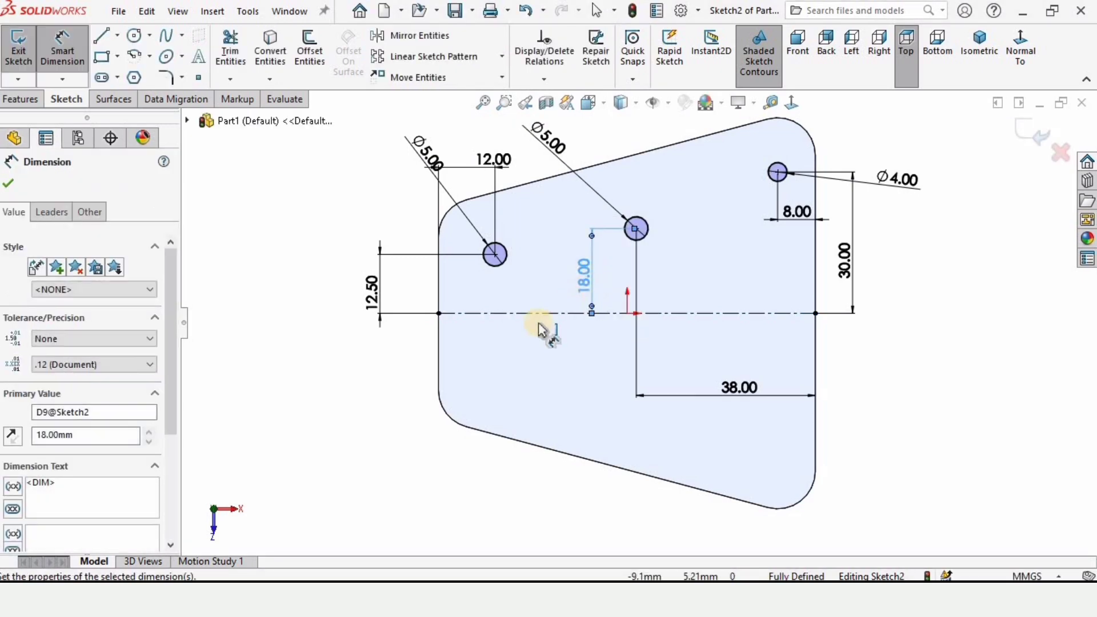
{"action": "left_click", "coordinate": [379, 405]}
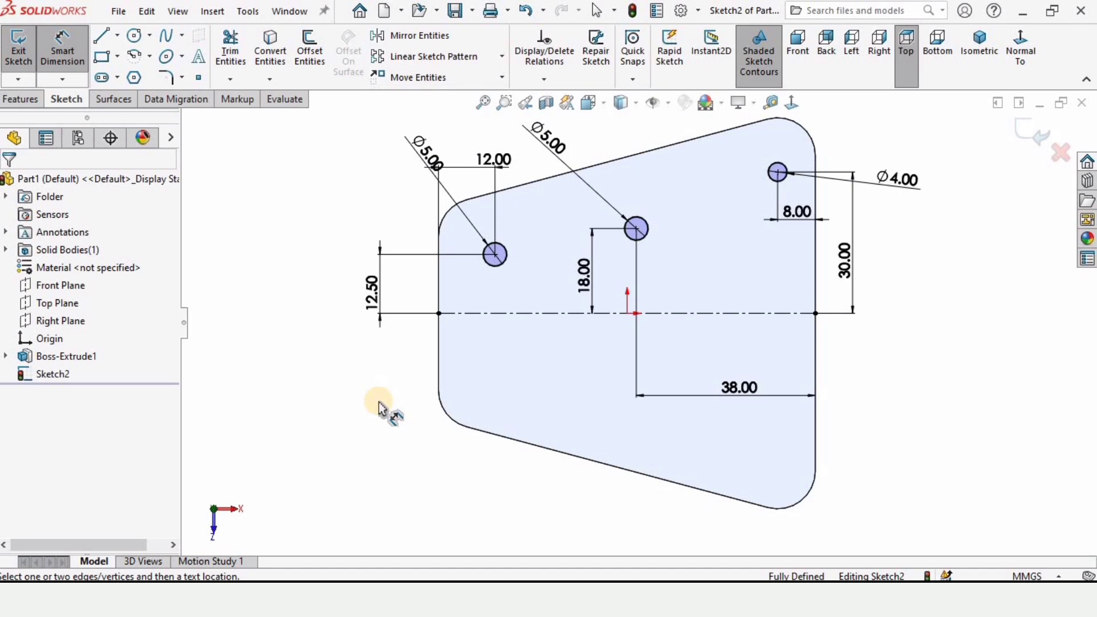
Mirror the left, middle and 4 mm holes about the horizontal centreline.
{"action": "left_click", "coordinate": [440, 36]}
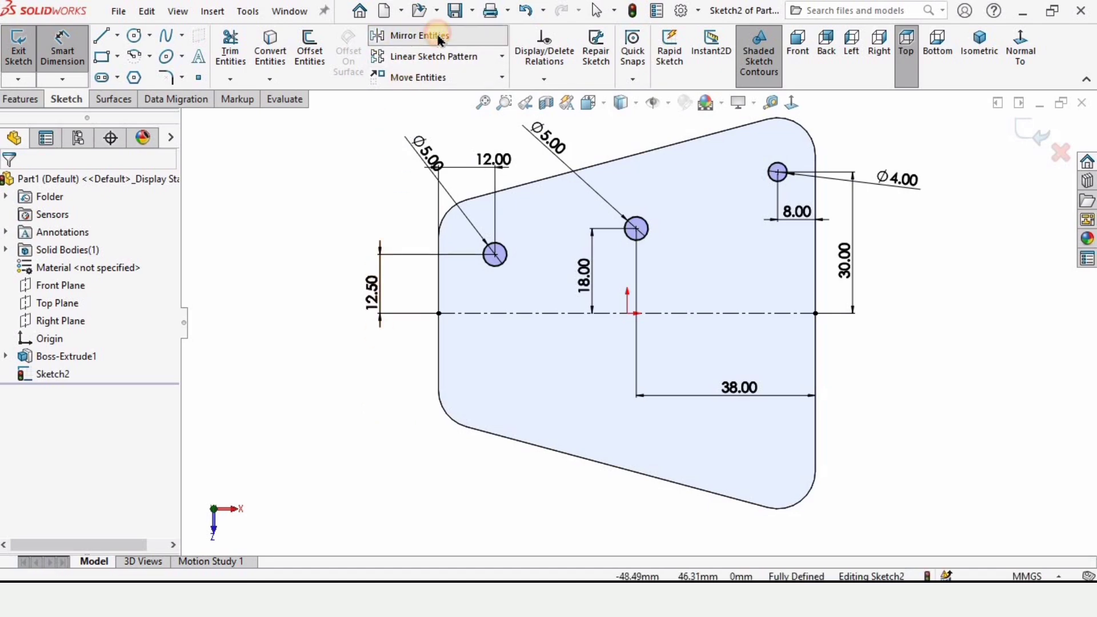
{"action": "left_click", "coordinate": [491, 269]}
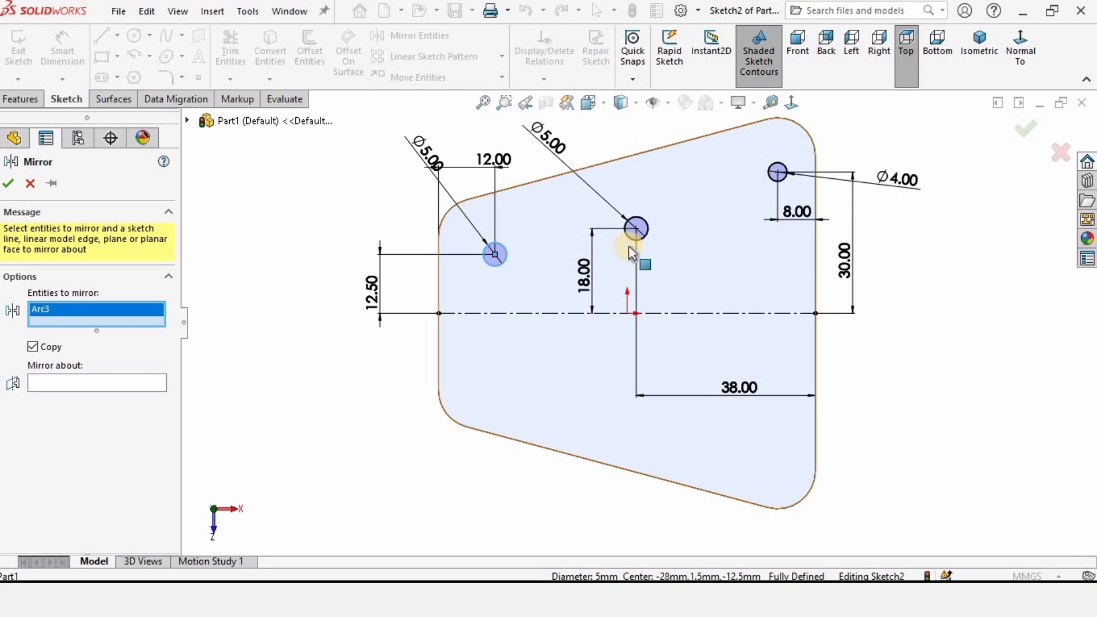
{"action": "left_click", "coordinate": [635, 229]}
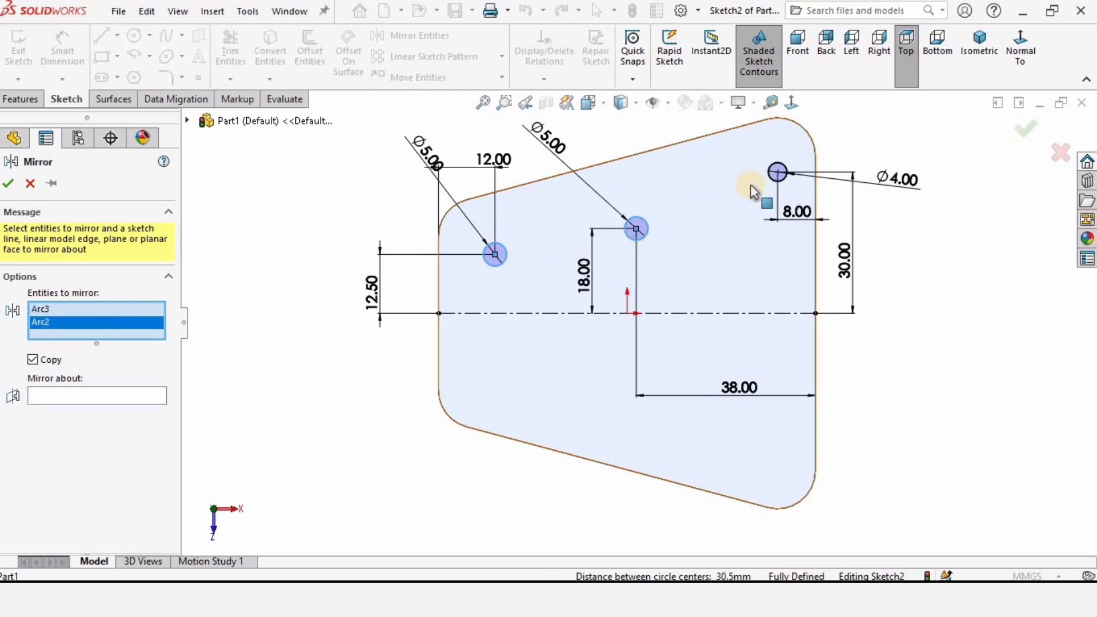
{"action": "left_click", "coordinate": [772, 181]}
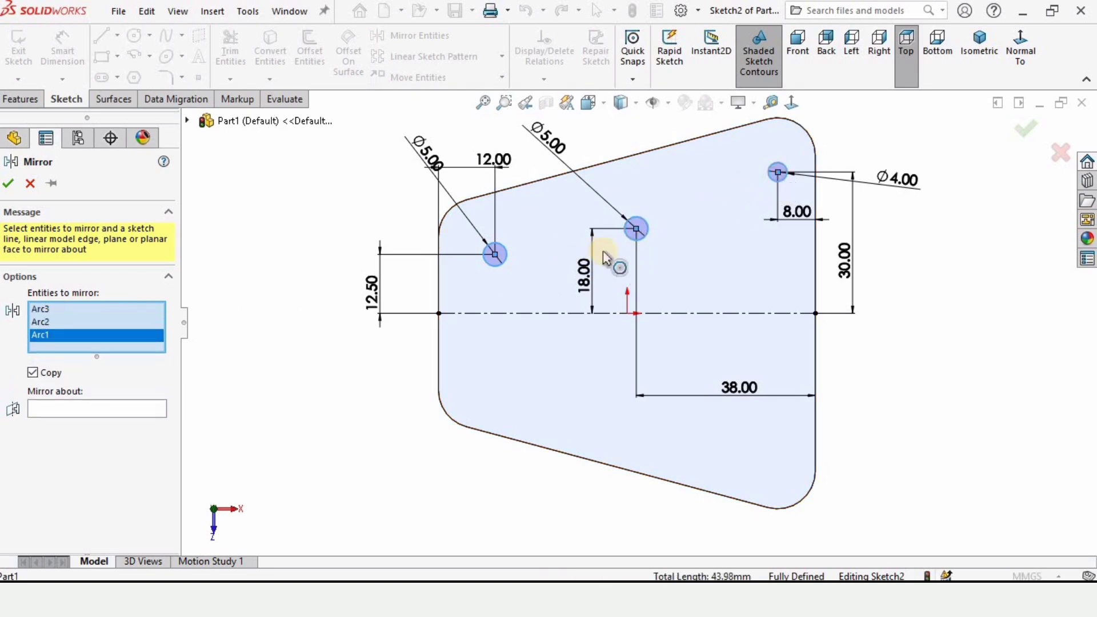
{"action": "left_click", "coordinate": [92, 410]}
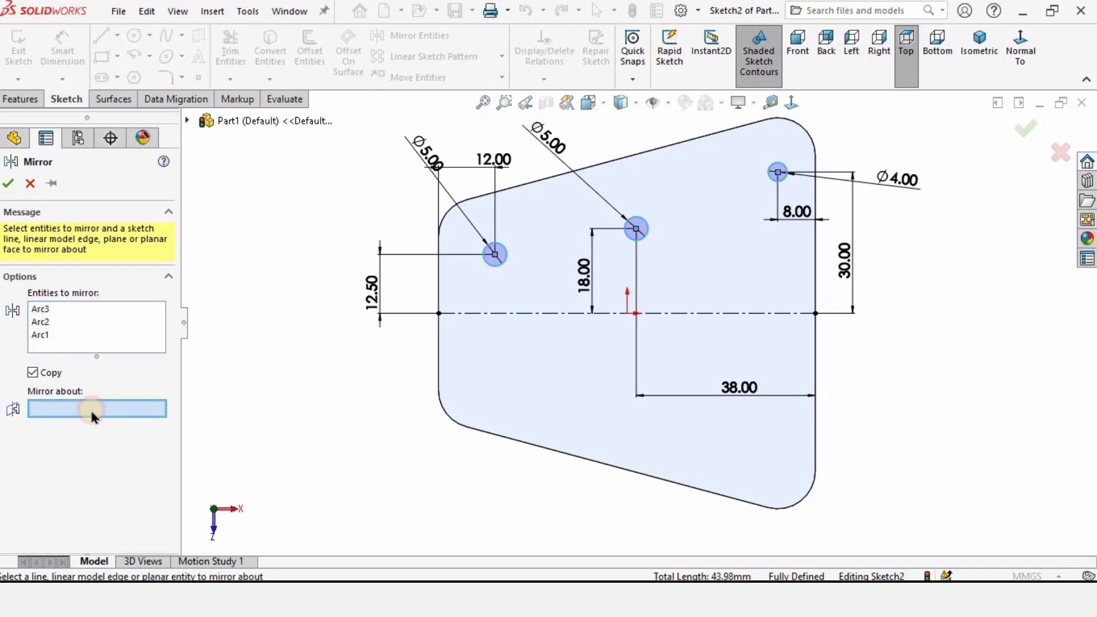
{"action": "left_click", "coordinate": [487, 314]}
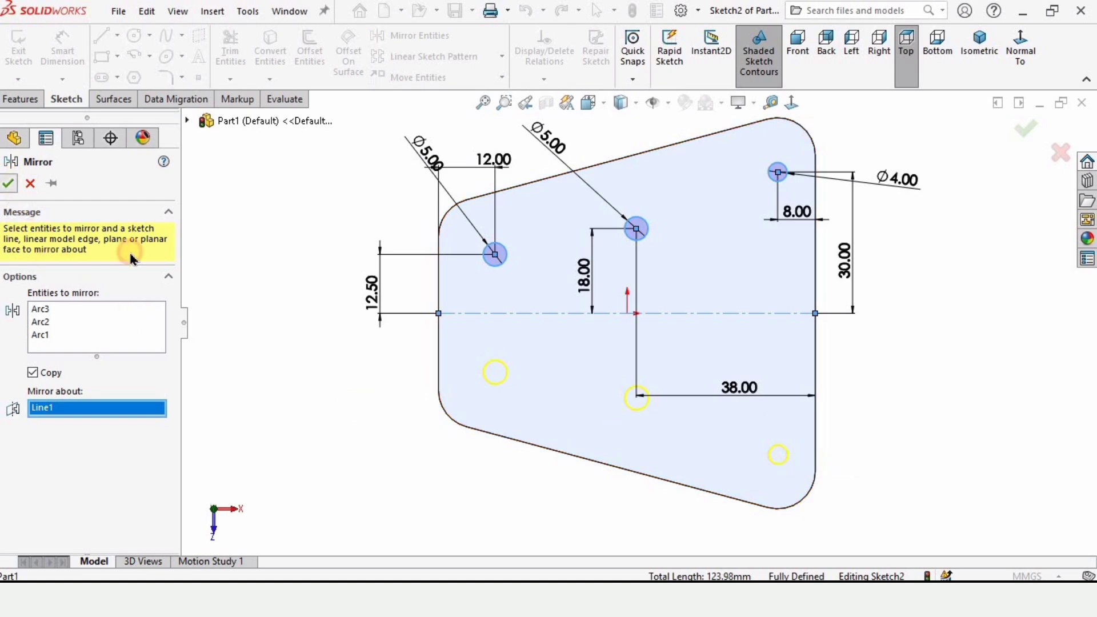
{"action": "key", "text": "Return"}
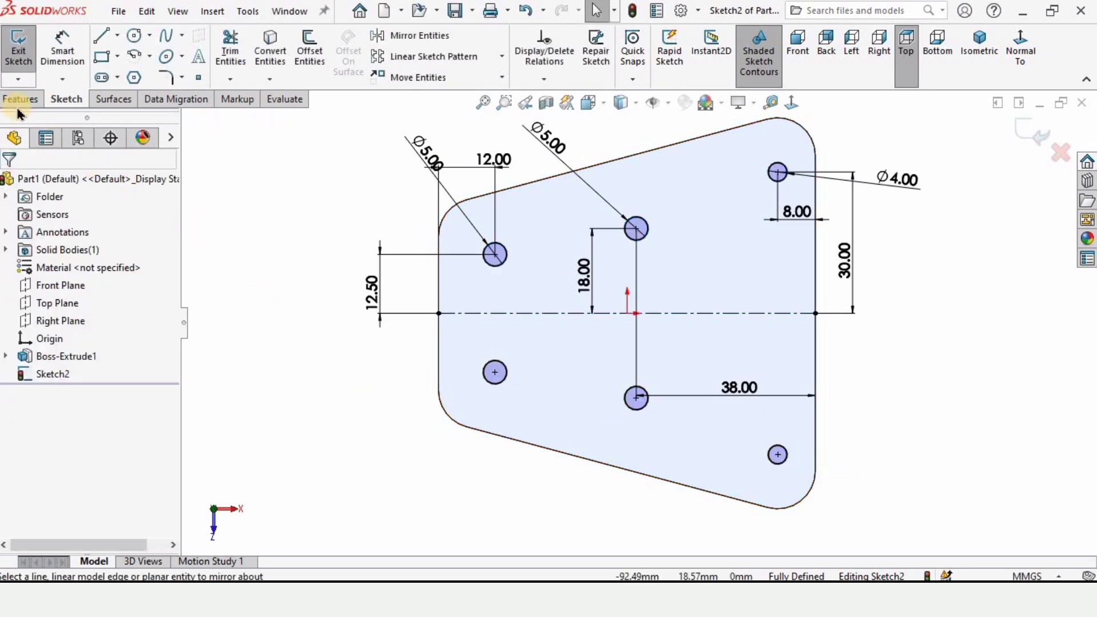
Make an Extruded Cut set to Through All so the six holes pierce the plate.
{"action": "left_click", "coordinate": [18, 105]}
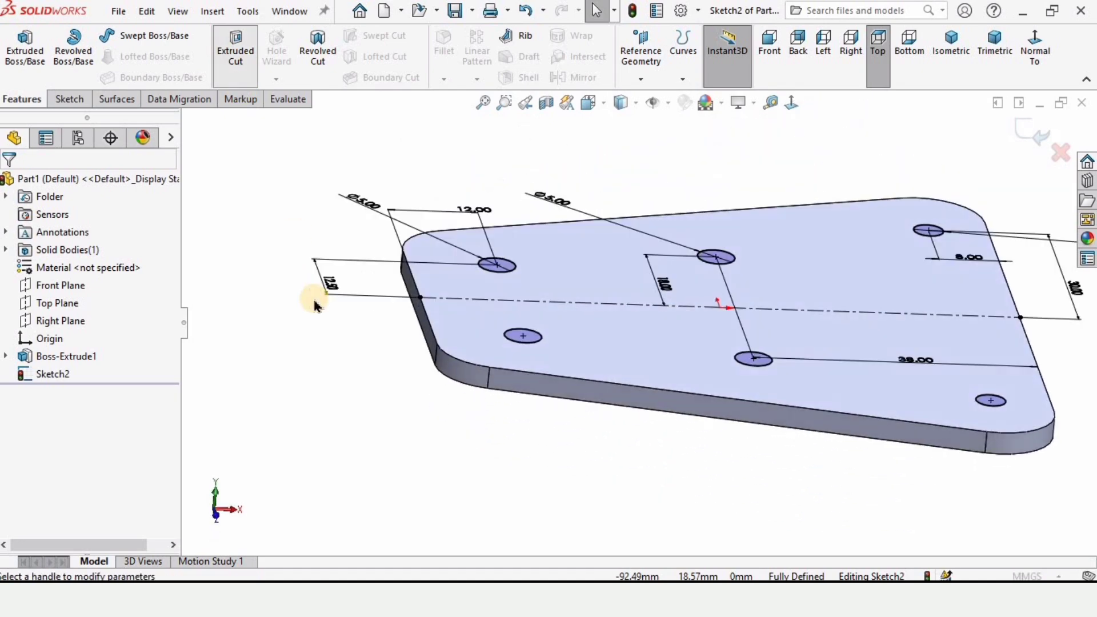
{"action": "left_click", "coordinate": [73, 281]}
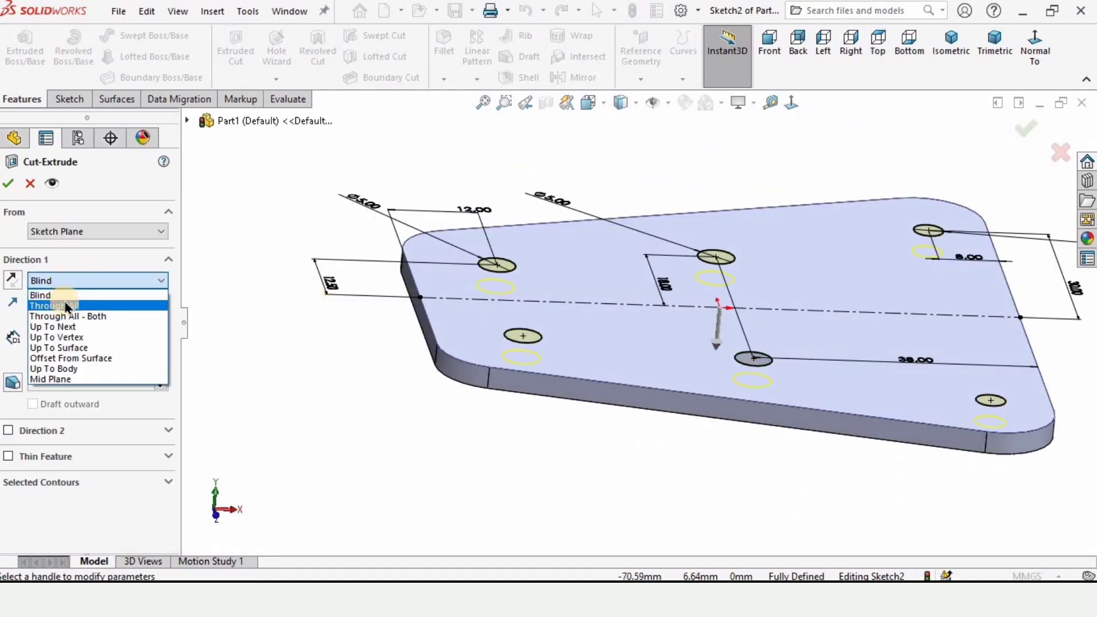
{"action": "left_click", "coordinate": [57, 307]}
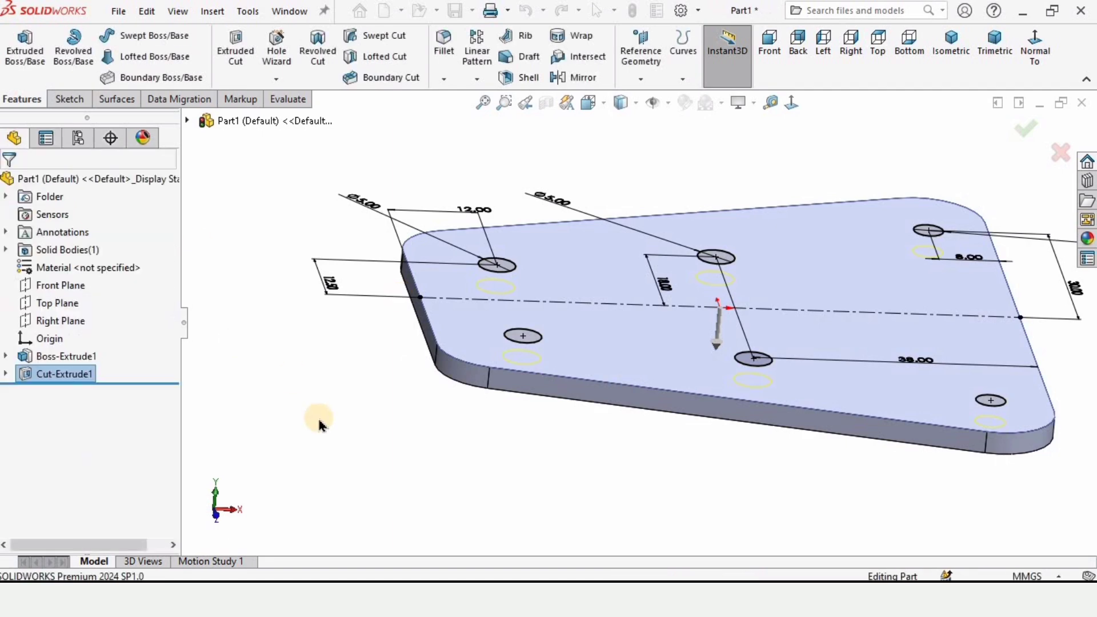
{"action": "mouse_move", "coordinate": [662, 410]}
{"action": "middle_mouse_down"}
{"action": "mouse_move", "coordinate": [646, 286]}
{"action": "mouse_move", "coordinate": [676, 468]}
{"action": "mouse_move", "coordinate": [644, 286]}
{"action": "mouse_move", "coordinate": [665, 191]}
{"action": "mouse_move", "coordinate": [727, 328]}
{"action": "mouse_move", "coordinate": [723, 297]}
{"action": "mouse_move", "coordinate": [634, 300]}
{"action": "mouse_move", "coordinate": [590, 280]}
{"action": "mouse_move", "coordinate": [734, 284]}
{"action": "mouse_move", "coordinate": [760, 245]}
{"action": "middle_mouse_up"}
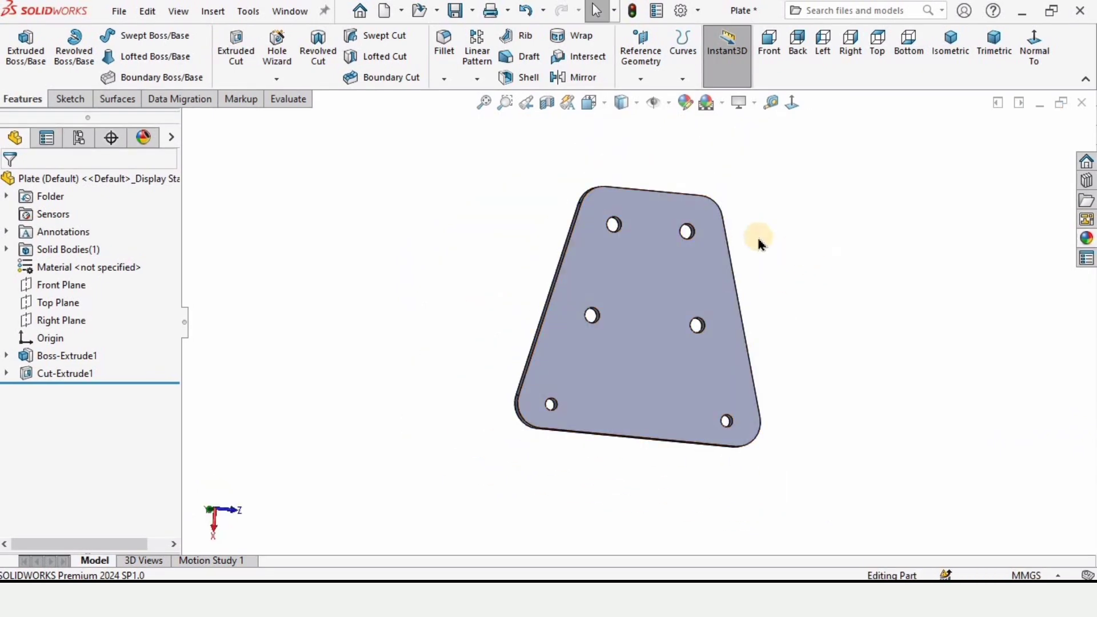
Apply a light green appearance to the whole plate part.
{"action": "left_click", "coordinate": [684, 103]}
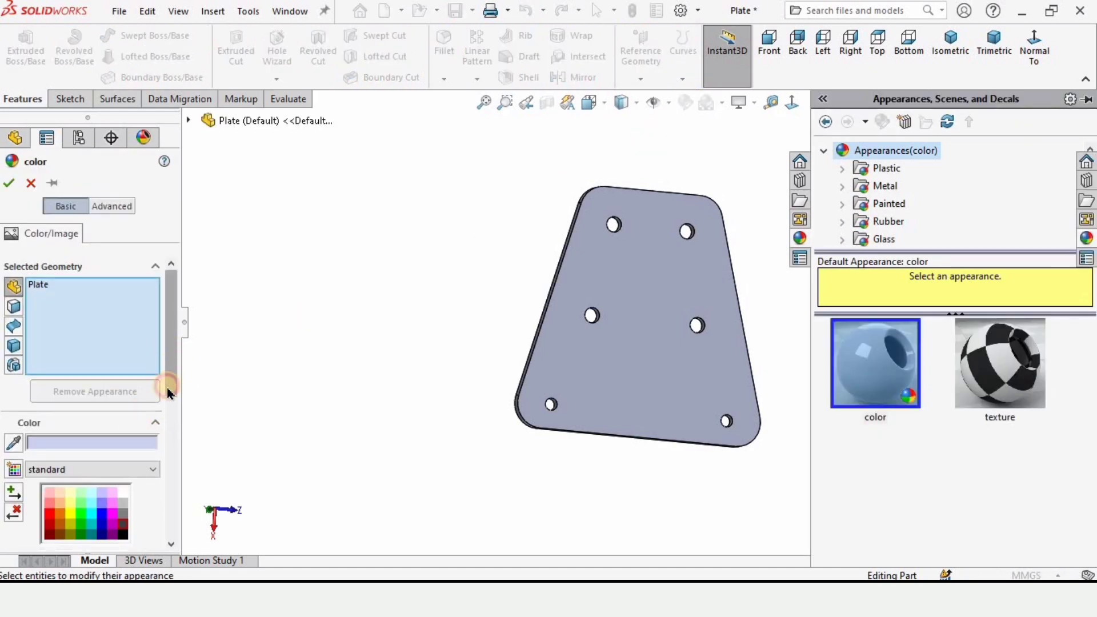
{"action": "left_click_drag", "start_coordinate": [175, 357], "coordinate": [172, 414]}
{"action": "left_click", "coordinate": [82, 372]}
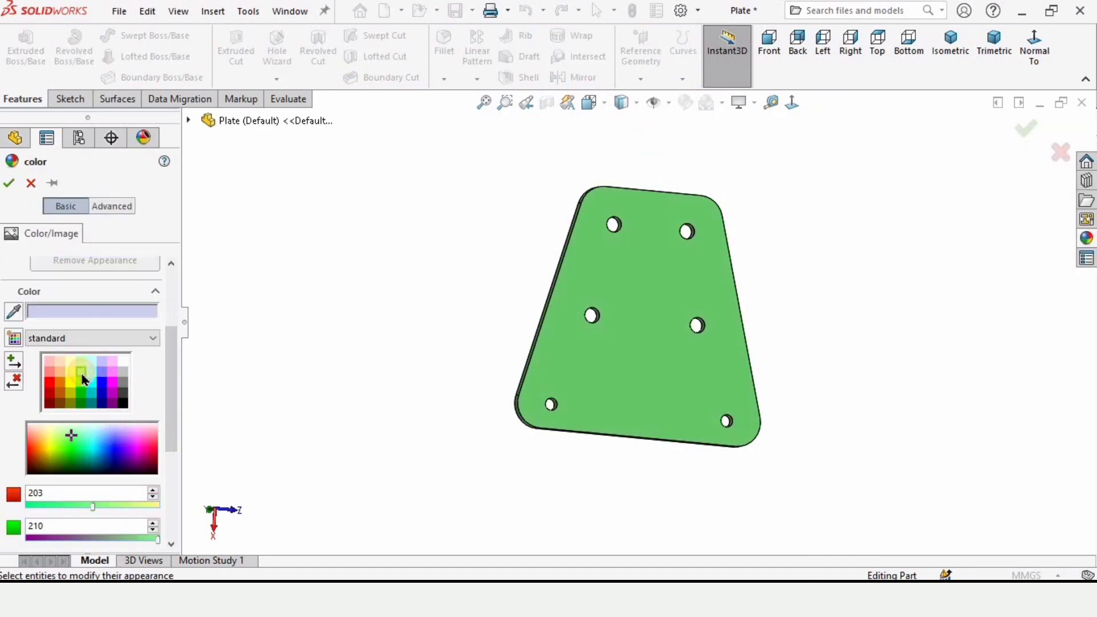
{"action": "mouse_move", "coordinate": [624, 320]}
{"action": "middle_mouse_down"}
{"action": "mouse_move", "coordinate": [834, 290]}
{"action": "mouse_move", "coordinate": [624, 326]}
{"action": "mouse_move", "coordinate": [546, 325]}
{"action": "mouse_move", "coordinate": [639, 318]}
{"action": "middle_mouse_up"}
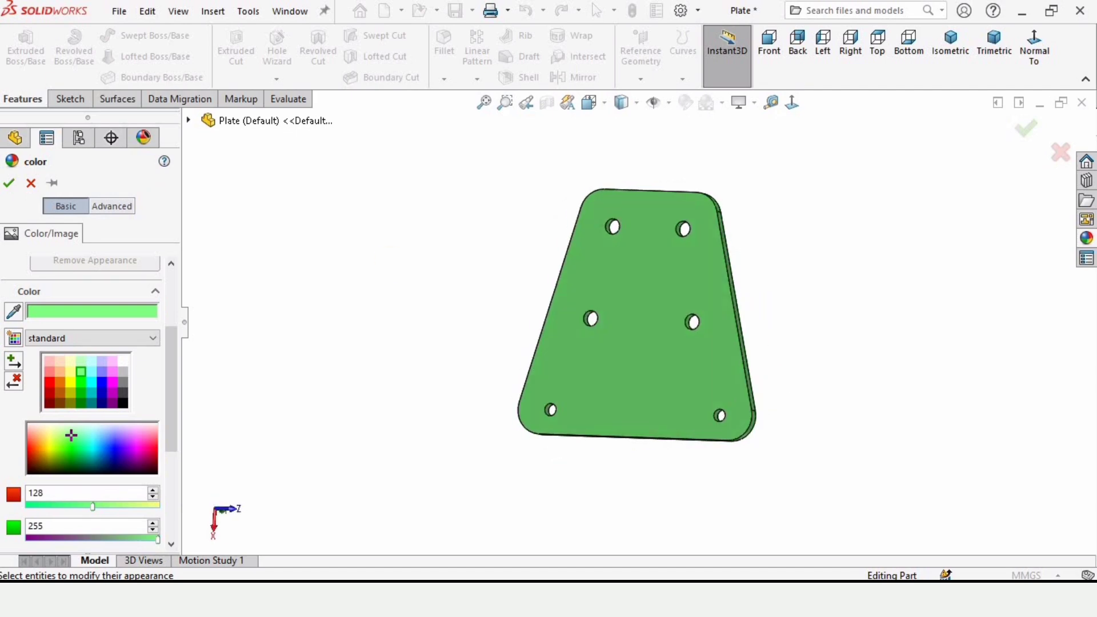
{"action": "left_click", "coordinate": [10, 183]}
Save the part as Plate and close the document.
{"action": "left_click", "coordinate": [119, 11]}
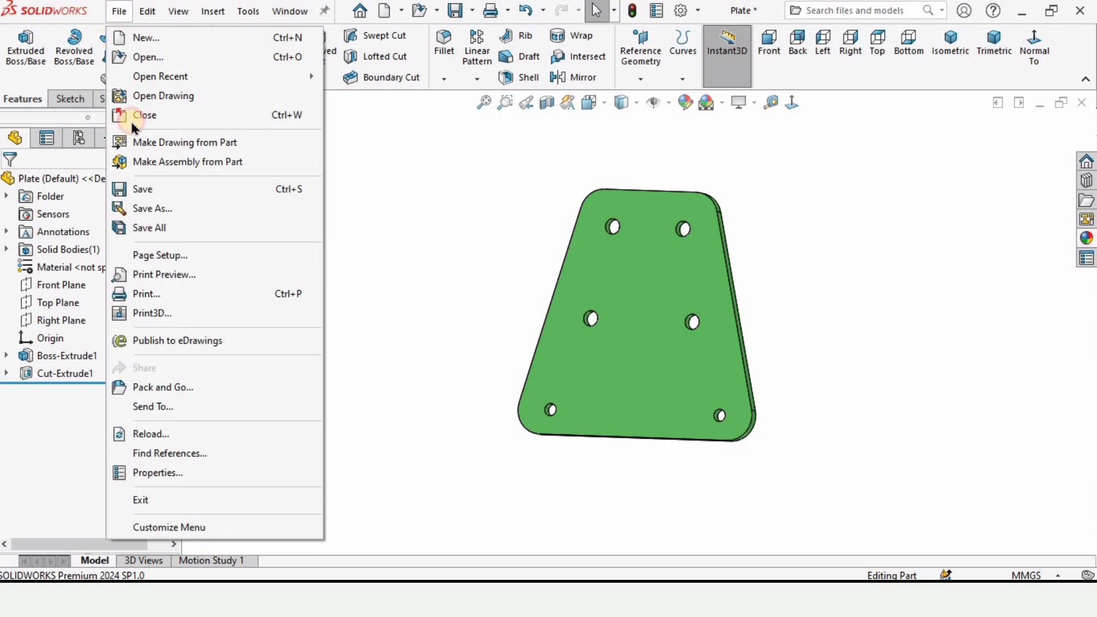
{"action": "left_click", "coordinate": [156, 209]}
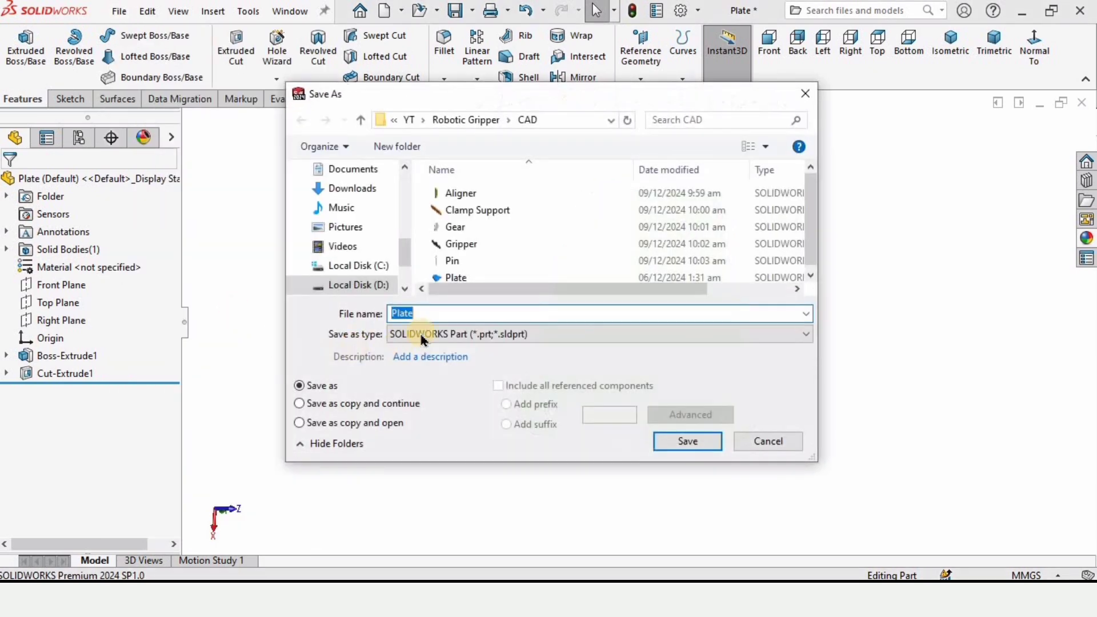
{"action": "left_click", "coordinate": [688, 442]}
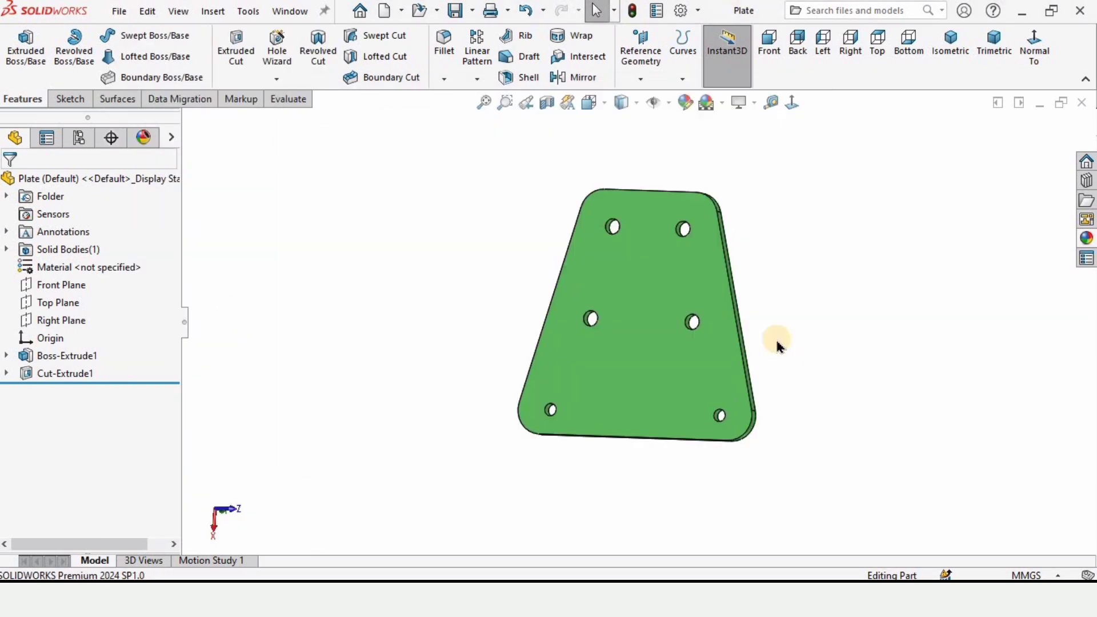
{"action": "left_click", "coordinate": [1079, 107]}
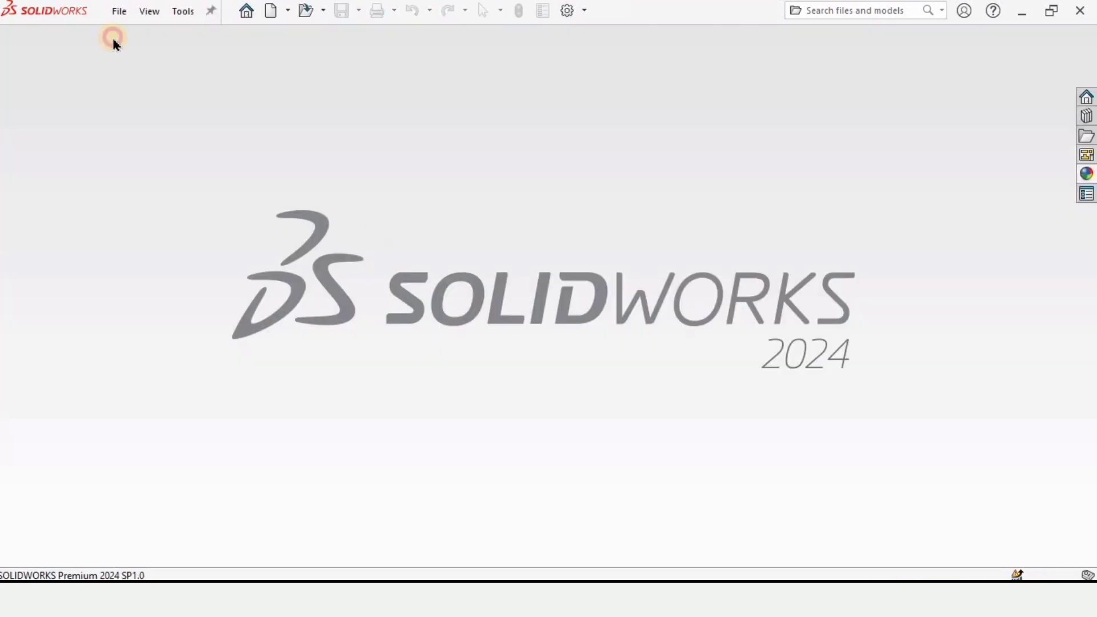